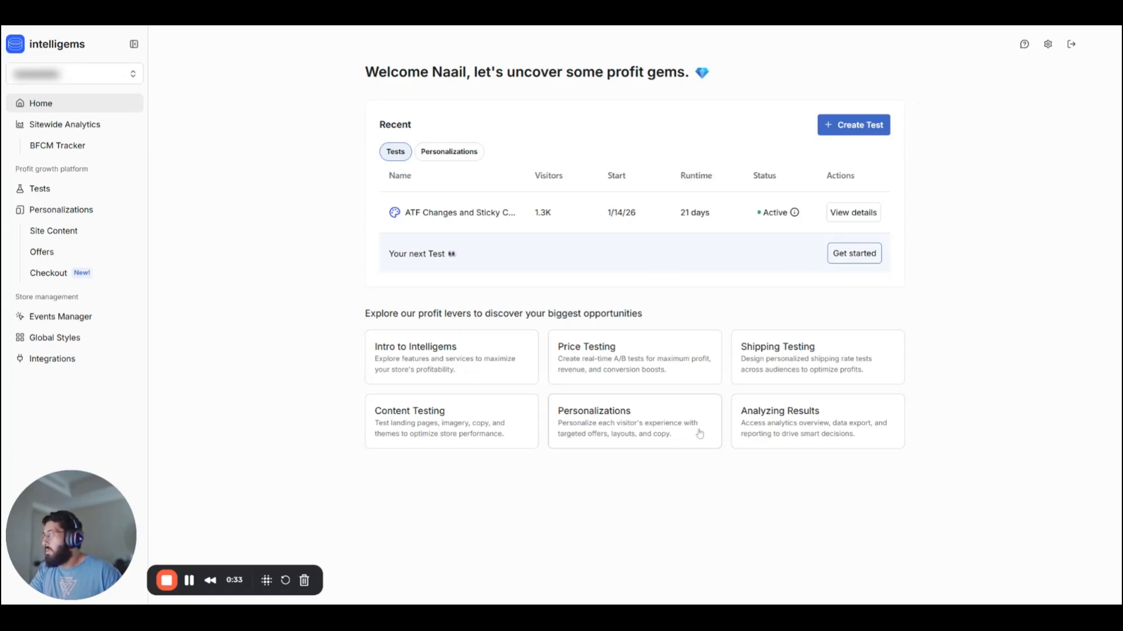
# - Start creating a test and name it "Just Testing"
pyautogui.click(853, 124)
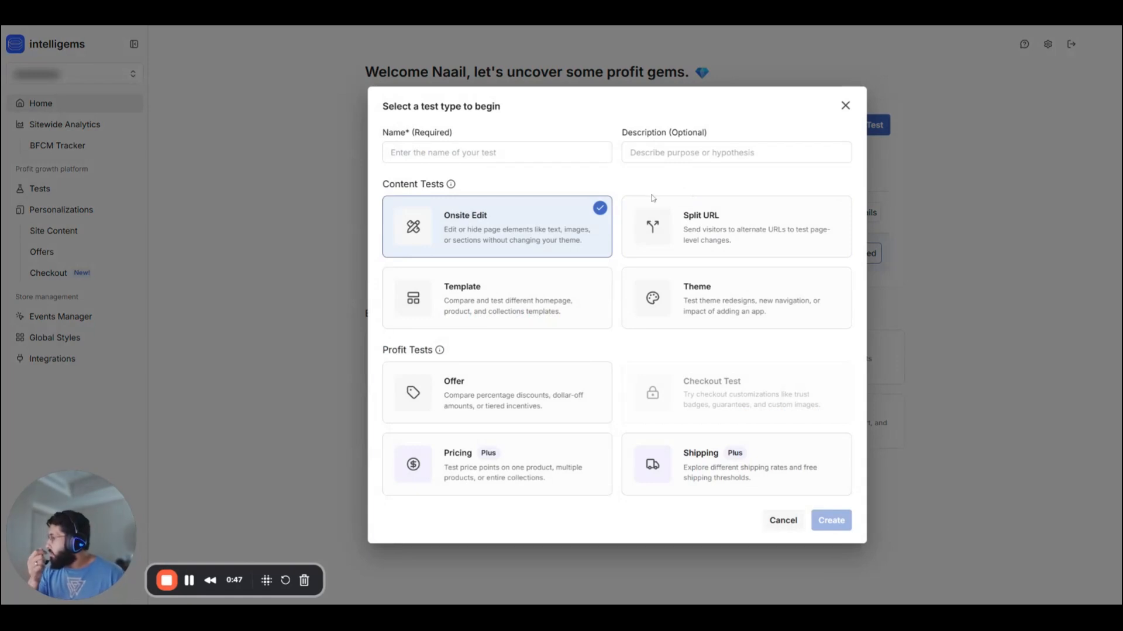
pyautogui.moveTo(452, 186)
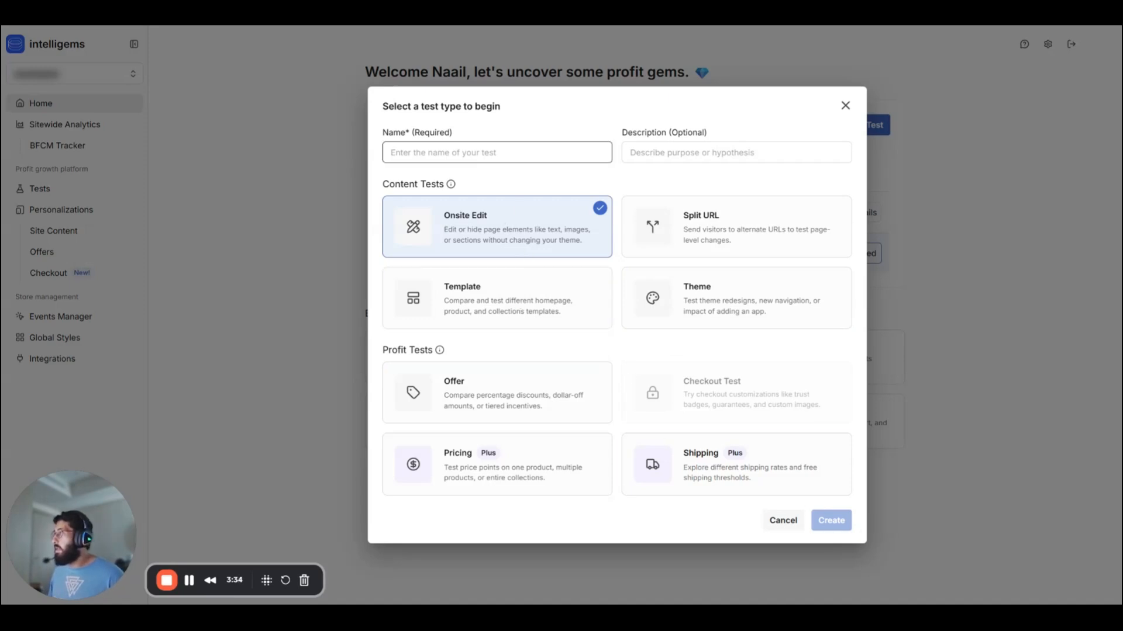
pyautogui.click(520, 152)
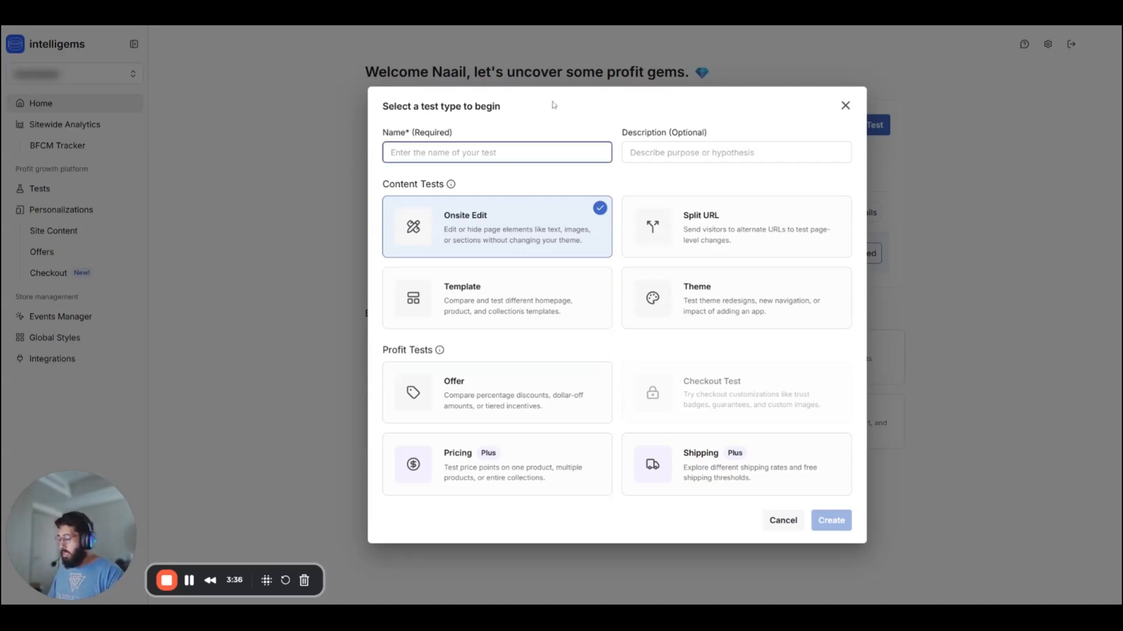
pyautogui.write('Just')
pyautogui.write('Experimenting')
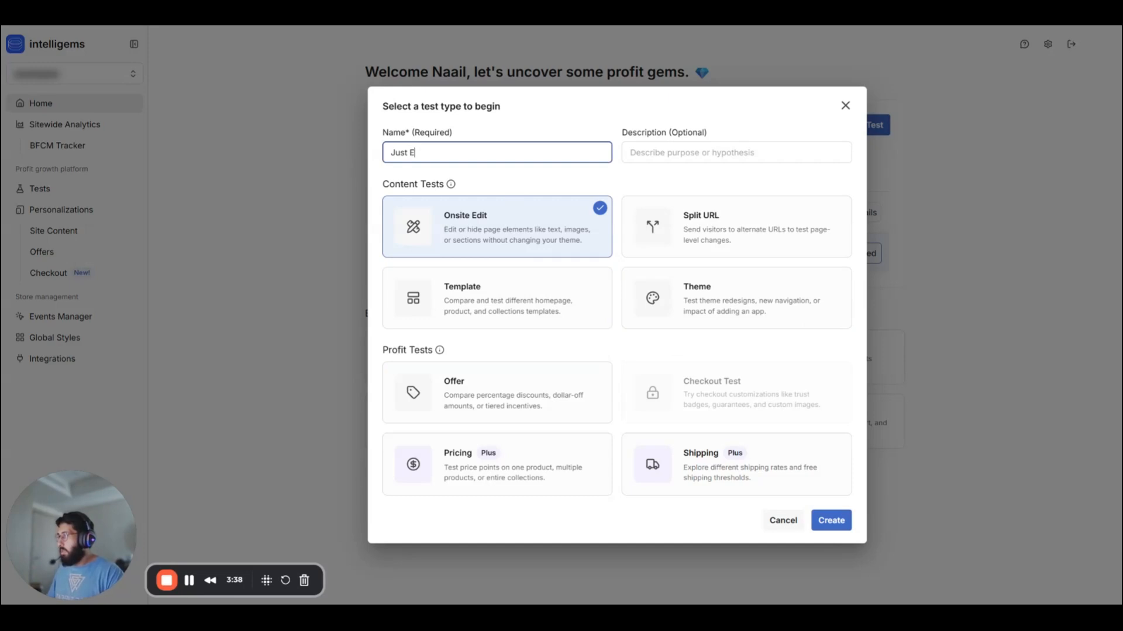
pyautogui.press('BackSpace')
pyautogui.press('BackSpace')
pyautogui.press('BackSpace')
pyautogui.press('BackSpace')
pyautogui.press('BackSpace')
pyautogui.press('BackSpace')
pyautogui.press('BackSpace')
pyautogui.press('BackSpace')
pyautogui.press('BackSpace')
pyautogui.press('BackSpace')
pyautogui.press('BackSpace')
pyautogui.press('BackSpace')
pyautogui.press('BackSpace')
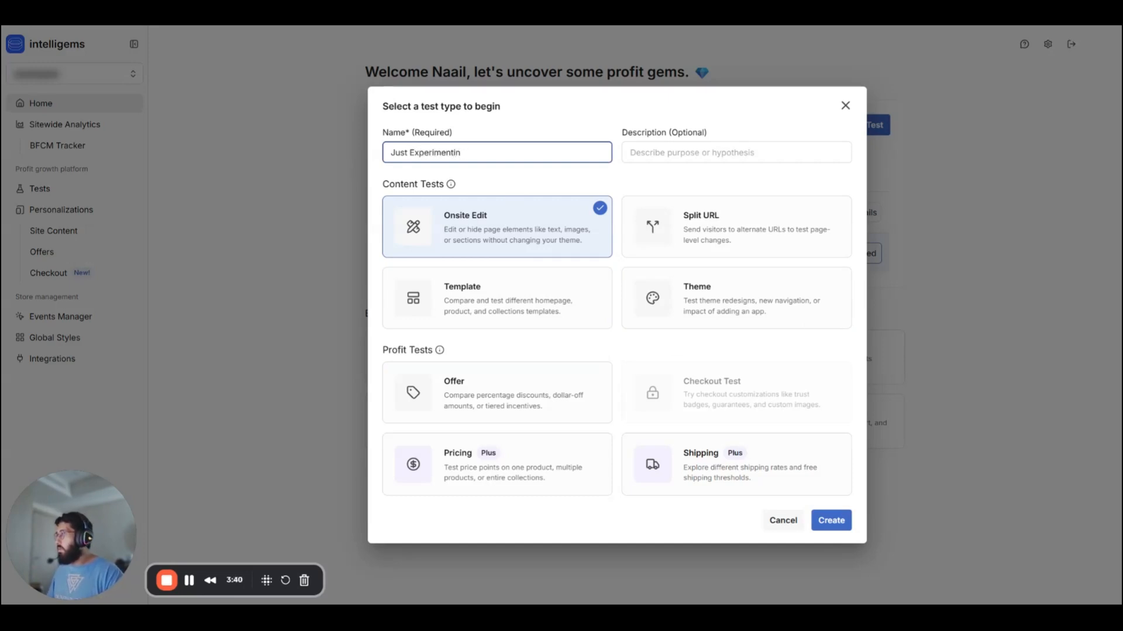
pyautogui.write('Testing')
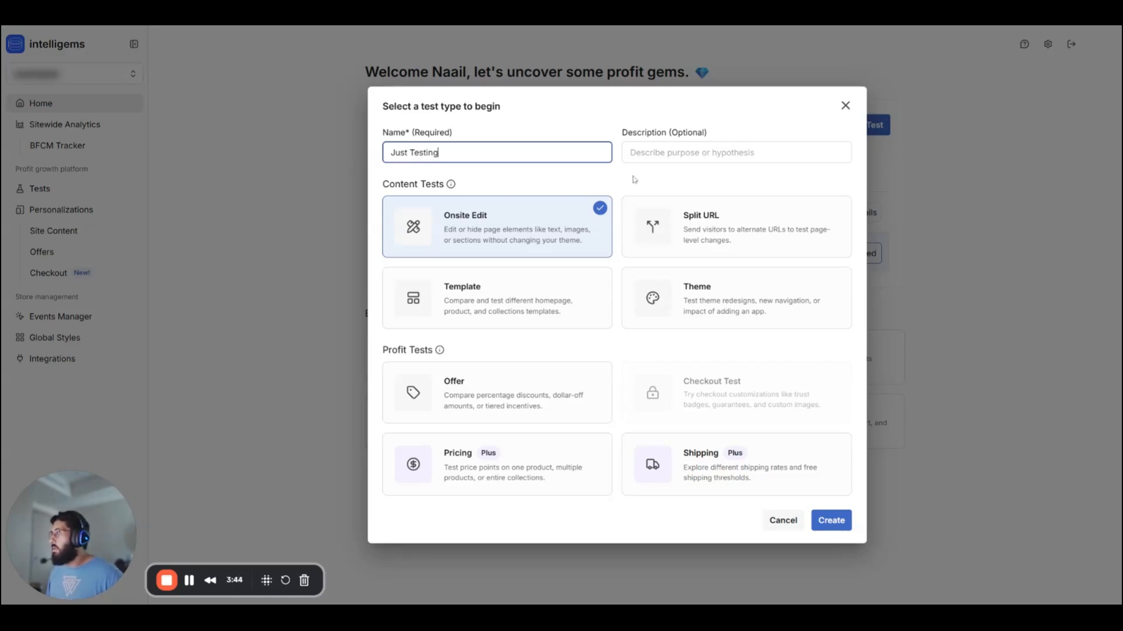
# - Describe the test as "Ignore" and create it as an Onsite Edit content test
pyautogui.click(644, 155)
pyautogui.write('Ignore')
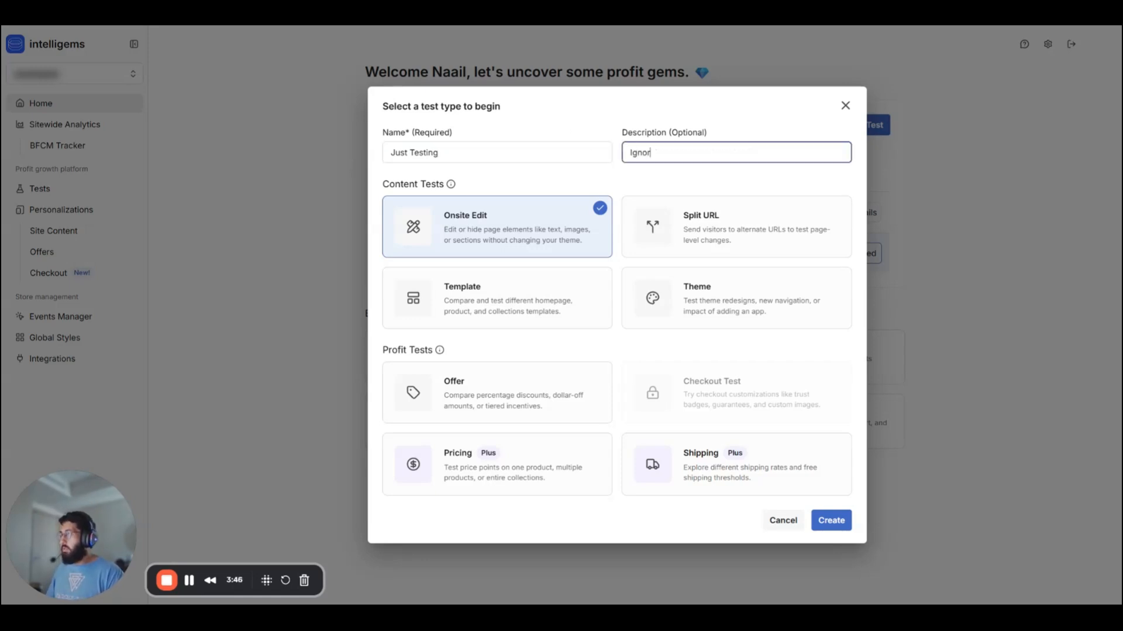
pyautogui.click(653, 174)
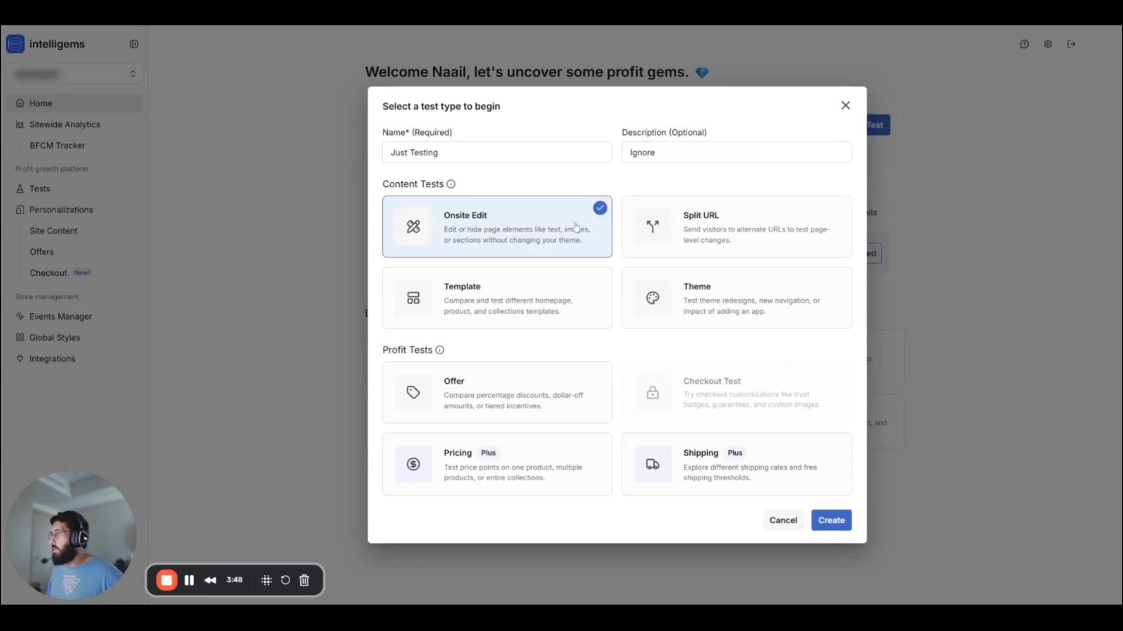
pyautogui.click(842, 524)
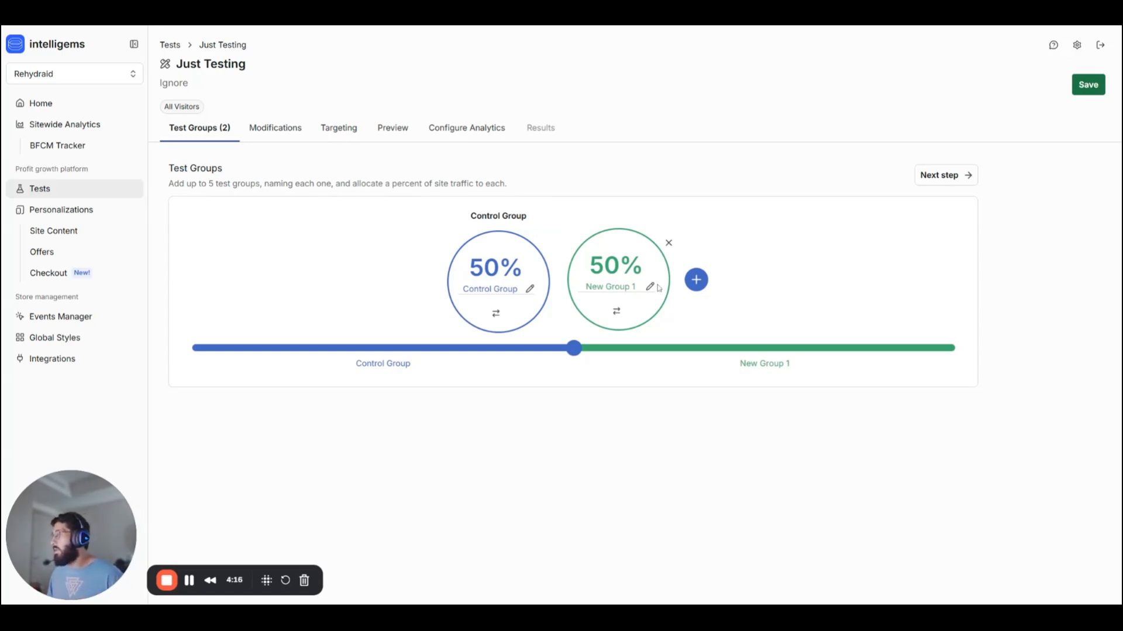
# - Rename the test group "New Group 1" to "New Homepage"
pyautogui.hotkey('alt', 'shift', 'Left')
pyautogui.hotkey('alt', 'shift', 'Left')
pyautogui.hotkey('alt', 'shift', 'Left')
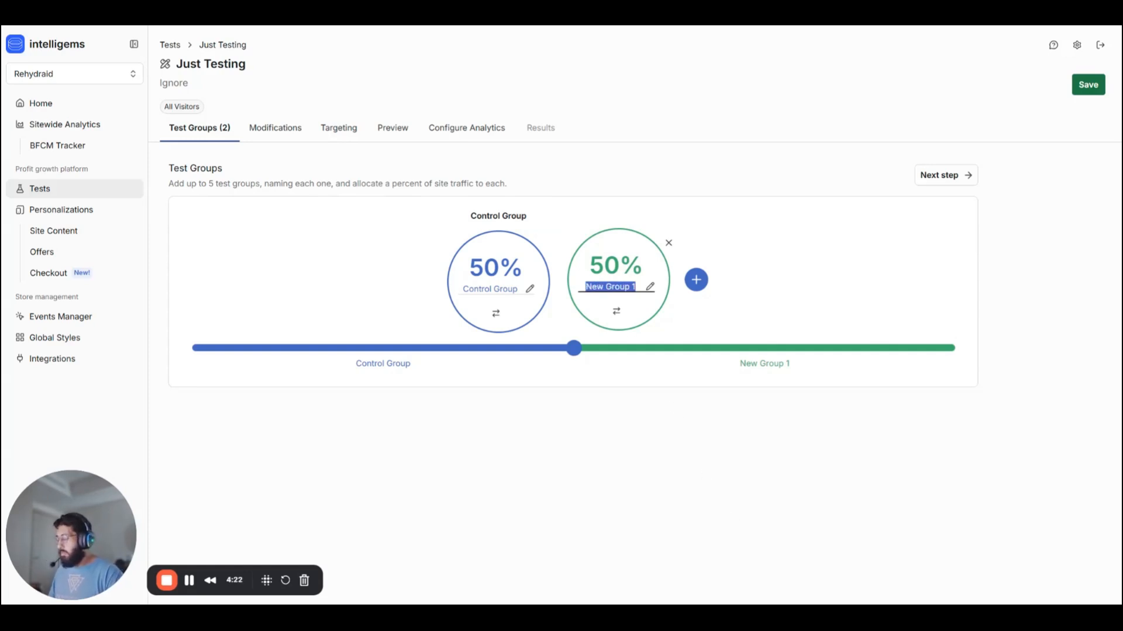
pyautogui.write('New Homepage')
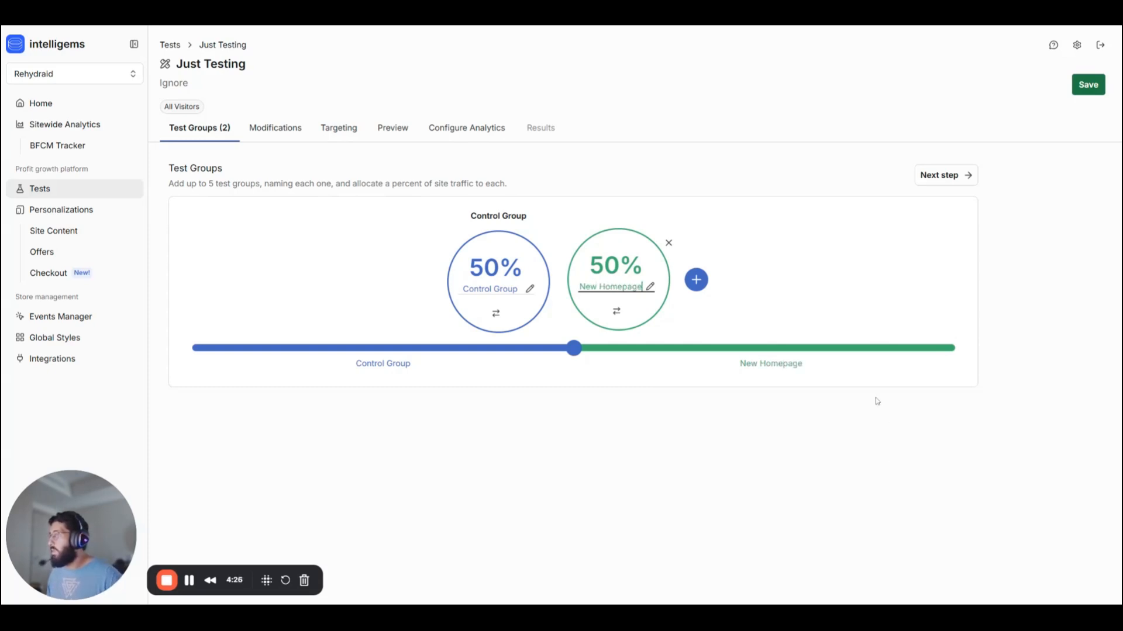
pyautogui.click(686, 123)
# - Rename the control group to "Old Homepage"
pyautogui.click(517, 290)
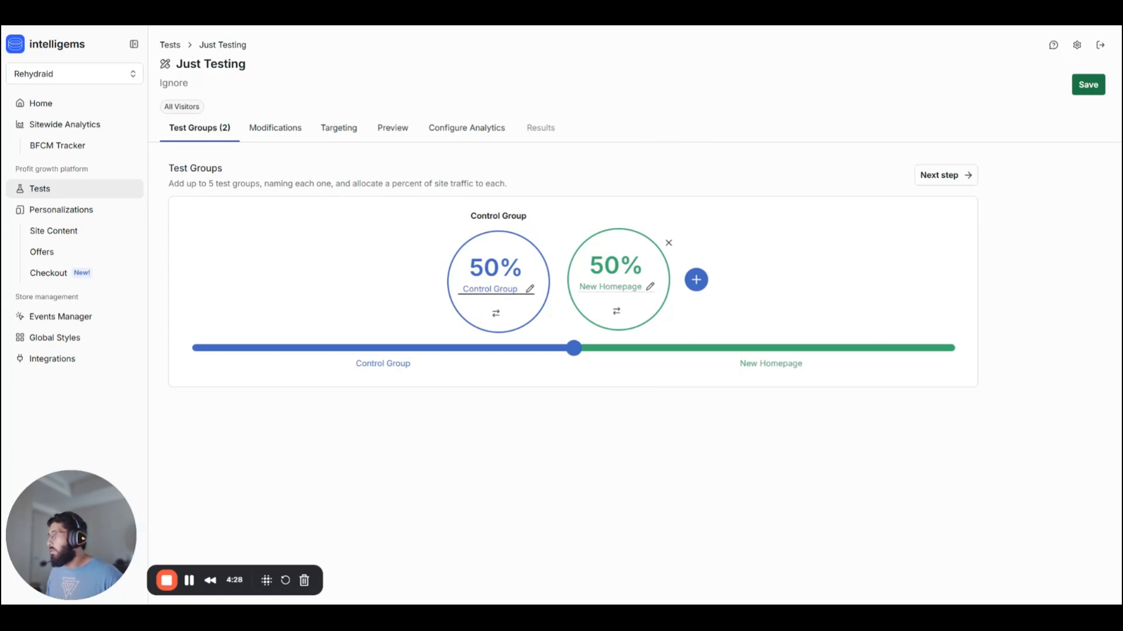
pyautogui.hotkey('ctrl', 'a')
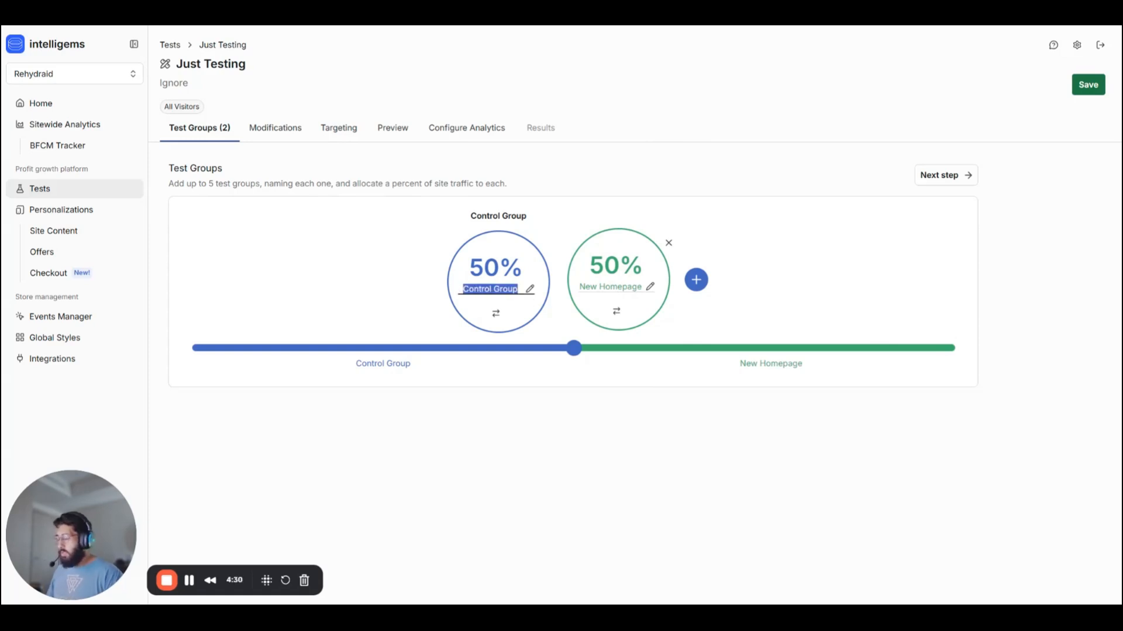
pyautogui.write('Old Homepage')
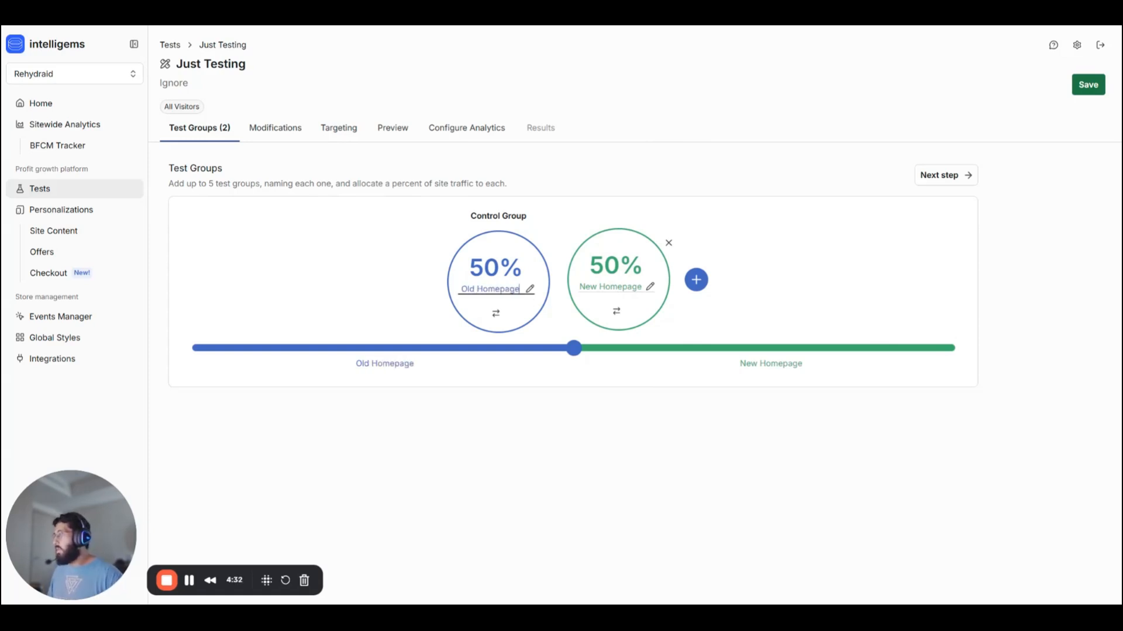
pyautogui.click(737, 116)
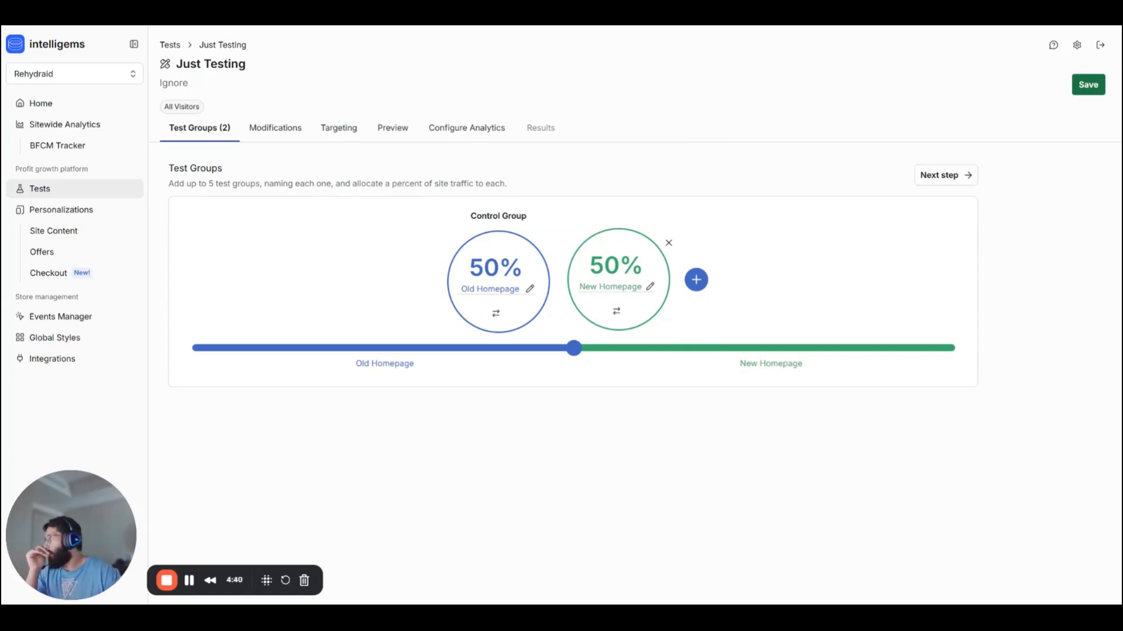
# - Add three extra test groups to the test, reaching the five-group maximum
pyautogui.click(696, 280)
pyautogui.click(704, 281)
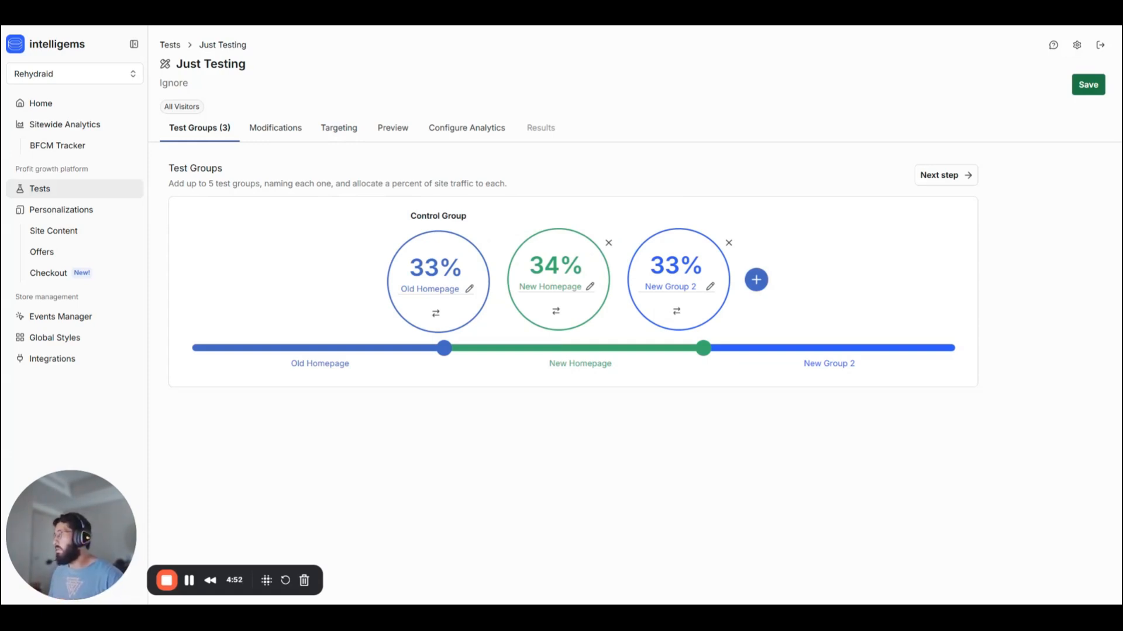
pyautogui.click(756, 279)
pyautogui.click(817, 280)
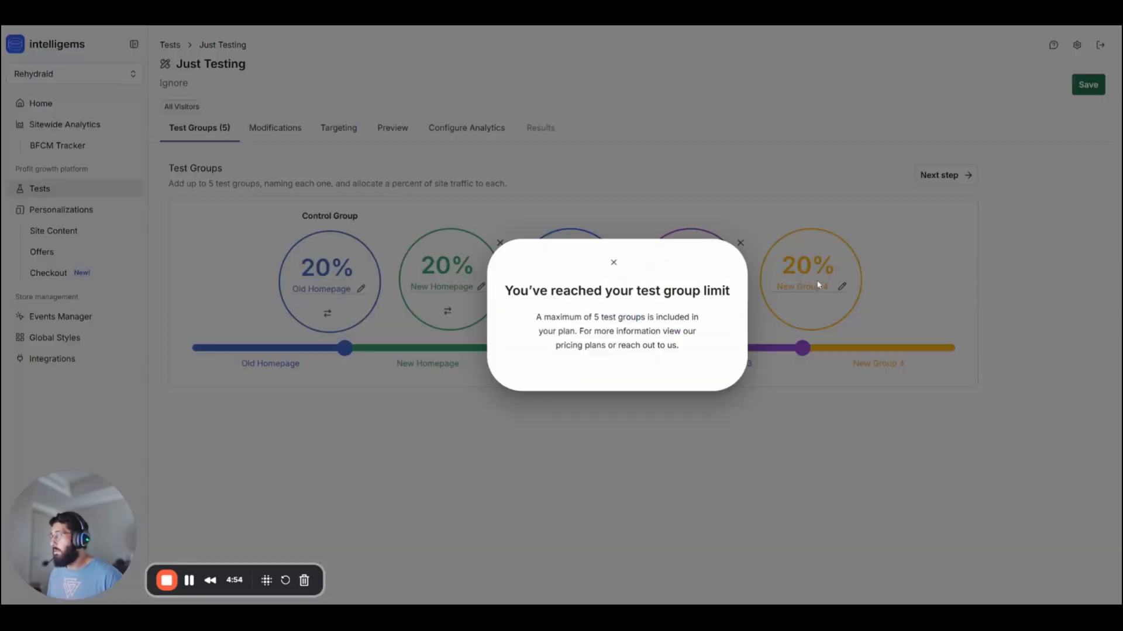
pyautogui.click(614, 263)
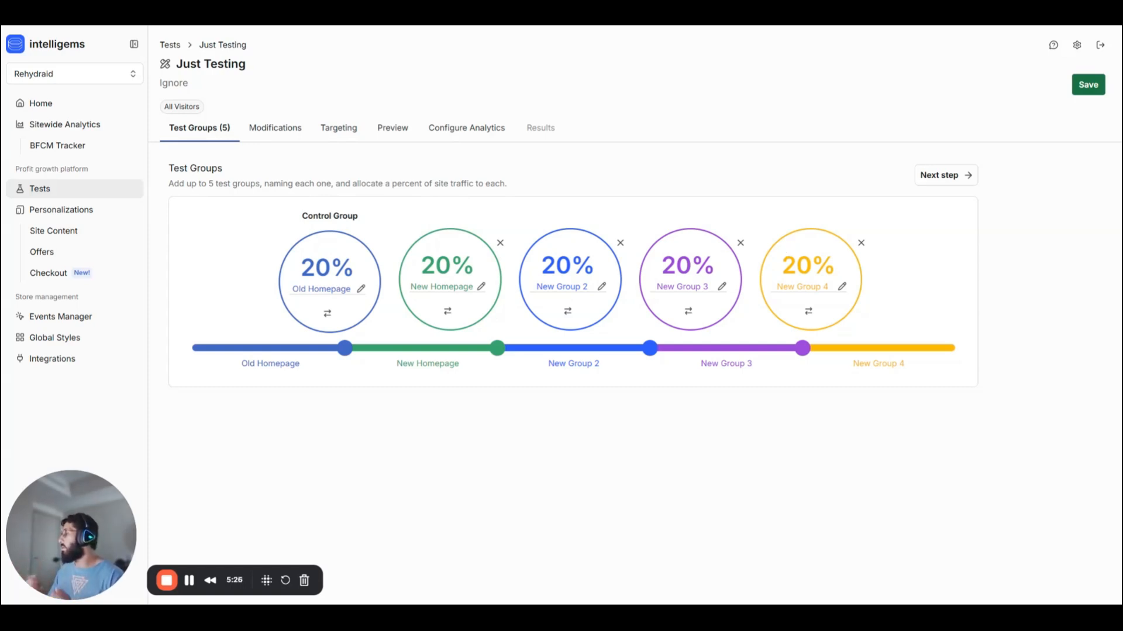
# - Remove the three extra test groups, keeping only Old Homepage and New Homepage
pyautogui.click(620, 243)
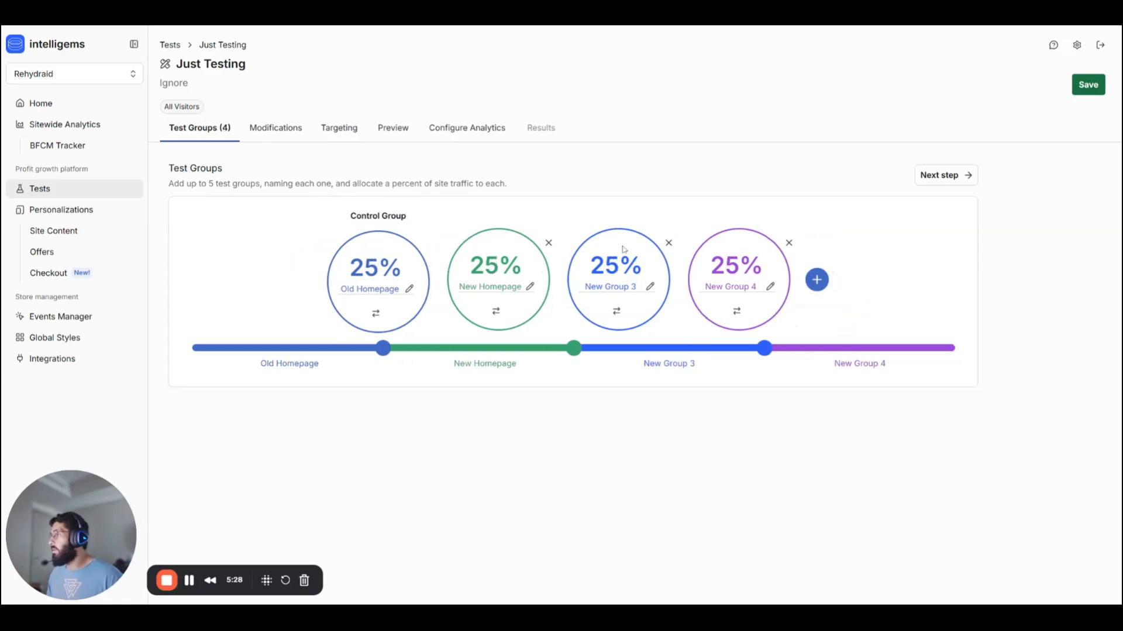
pyautogui.click(669, 243)
pyautogui.click(727, 242)
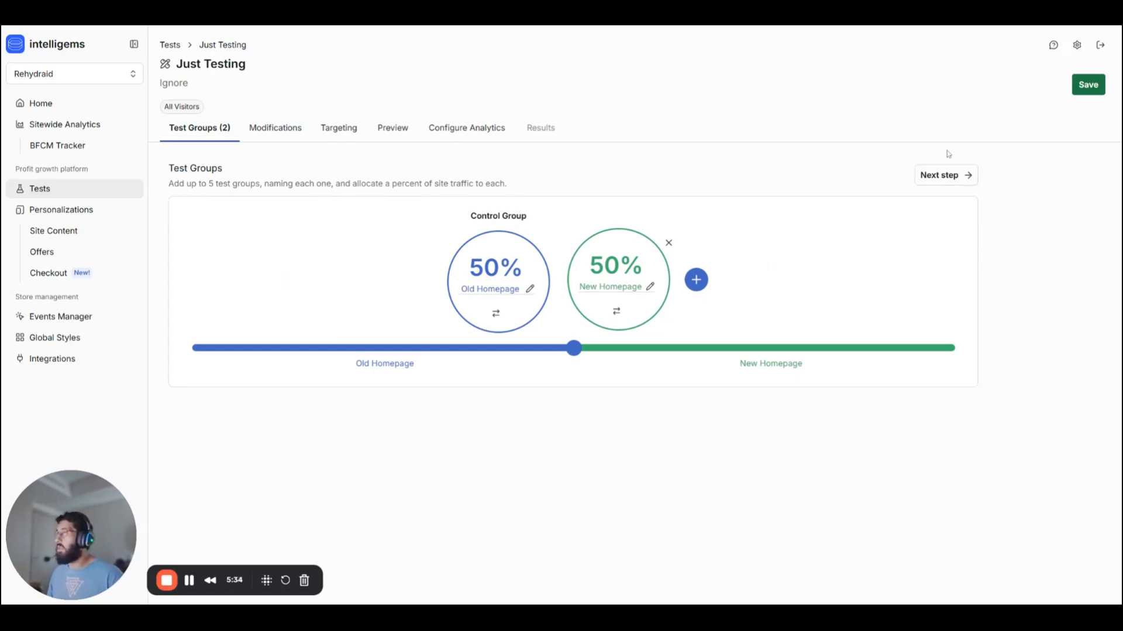
# - Proceed to the test's modifications, launch the visual editor for content edits, and refresh the test
pyautogui.click(965, 175)
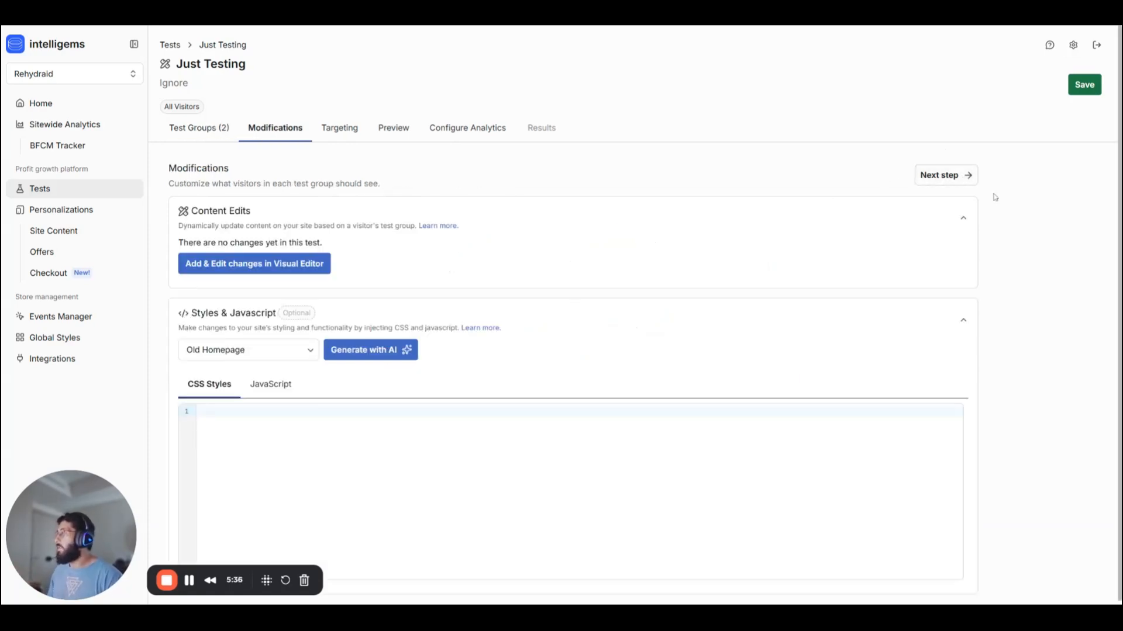
pyautogui.scroll(-1, 508, 234)
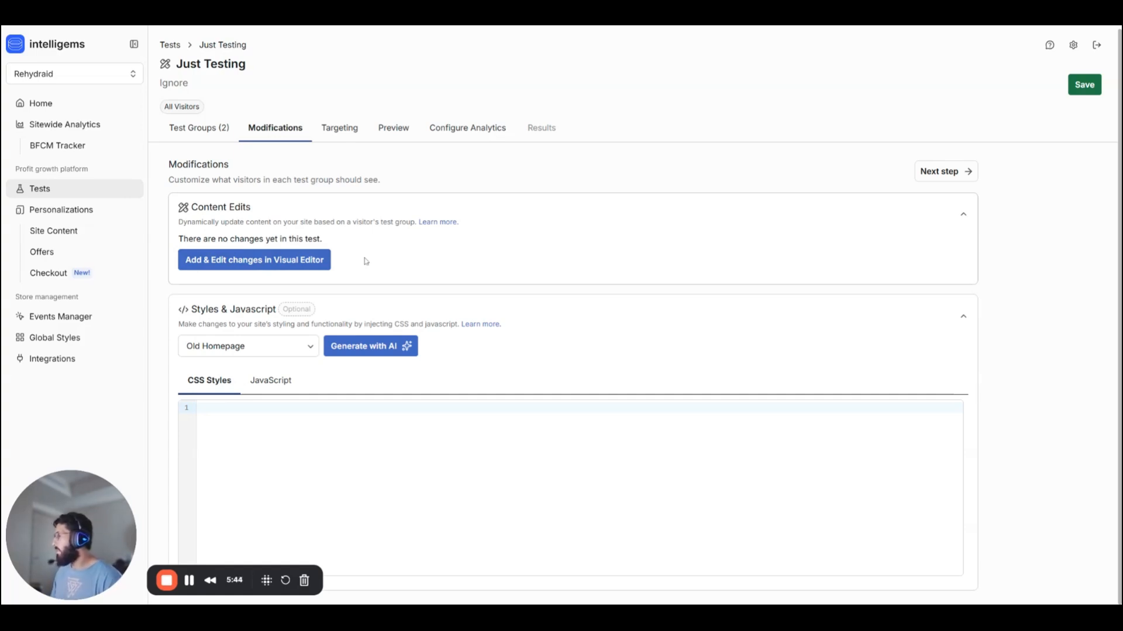
pyautogui.click(317, 259)
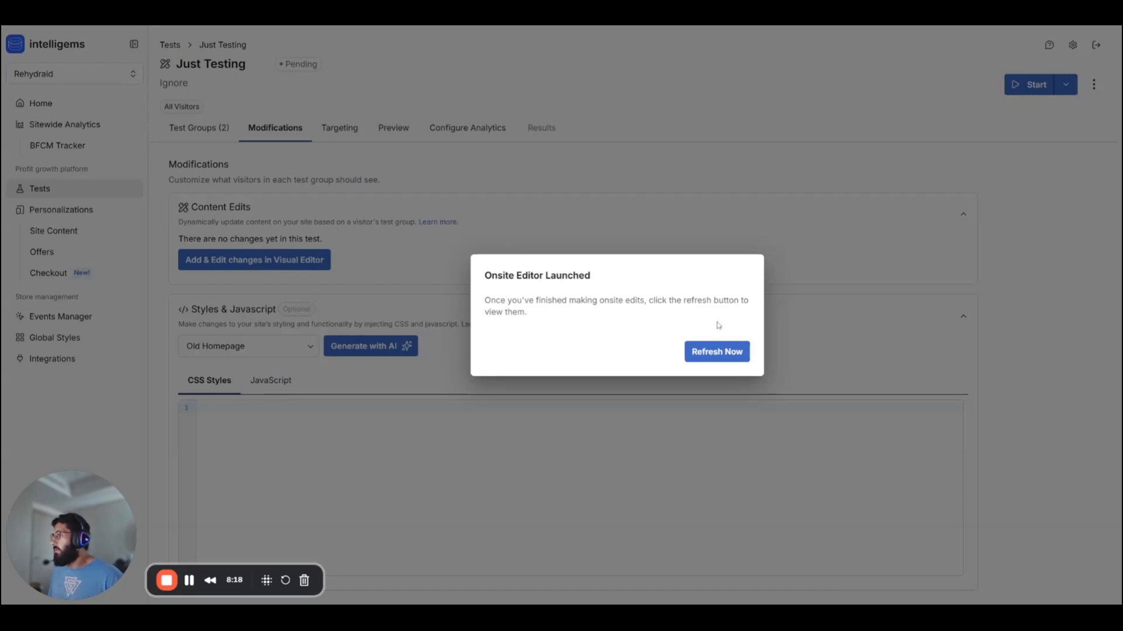
pyautogui.click(711, 353)
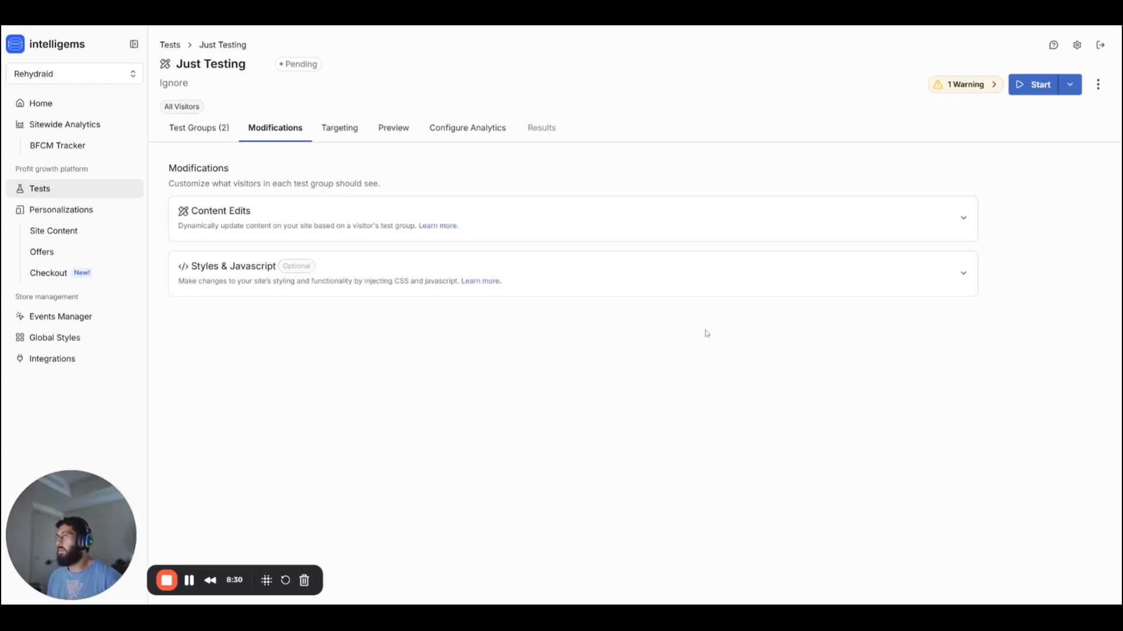
# - Read the test's warning, dismiss it, and expand the Content Edits section
pyautogui.click(982, 90)
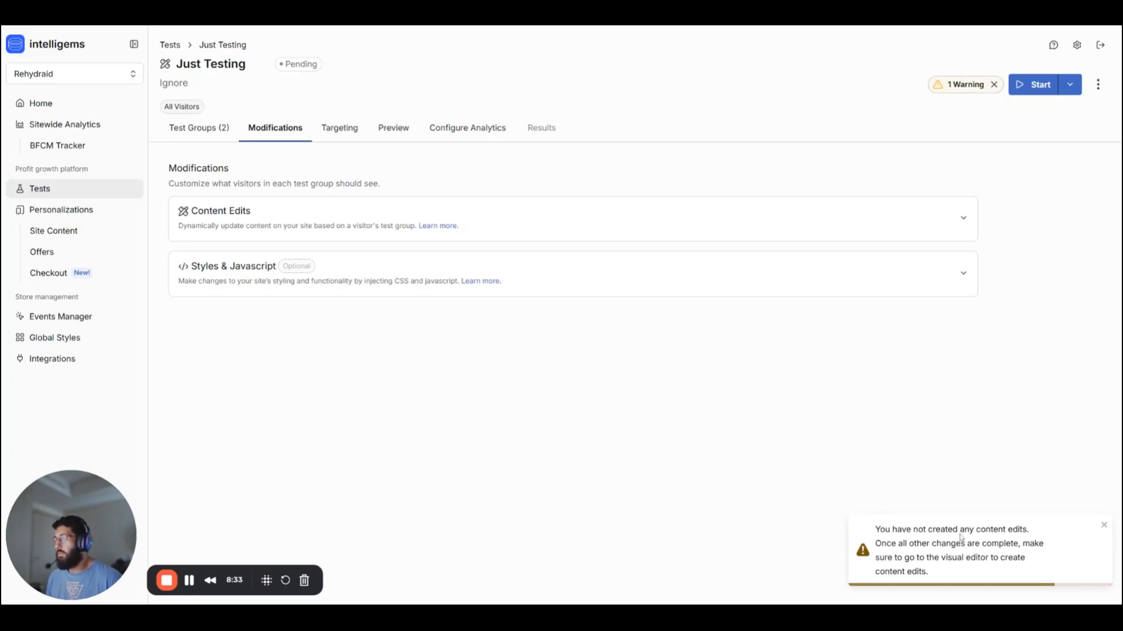
pyautogui.click(1103, 524)
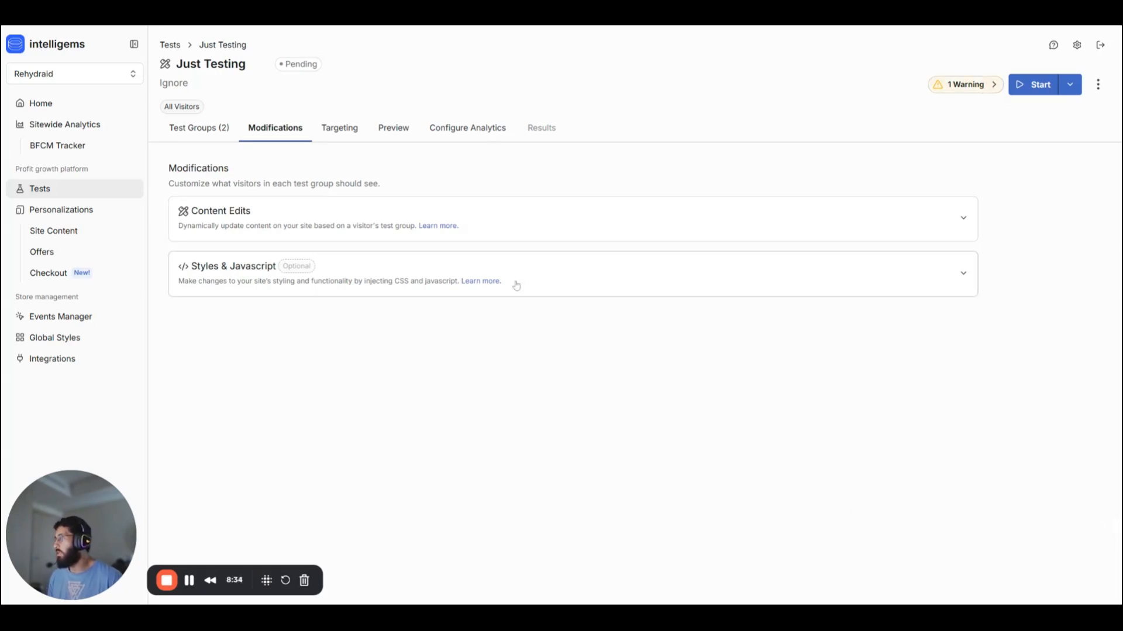
pyautogui.click(701, 228)
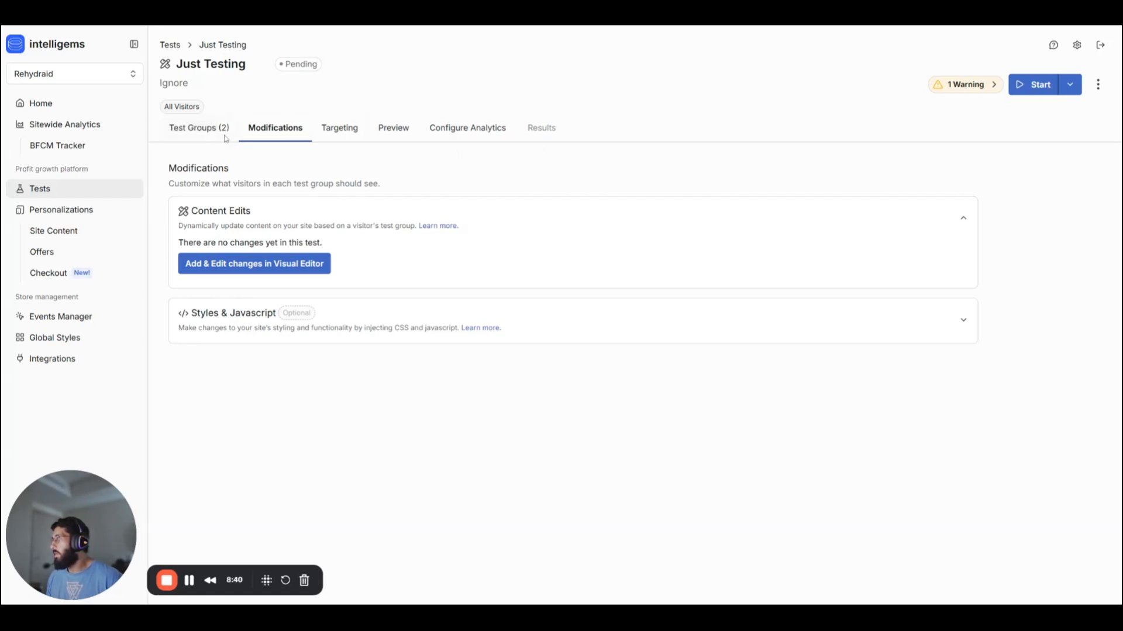
# - Delete the "Just Testing" test from the tests list
pyautogui.click(1098, 85)
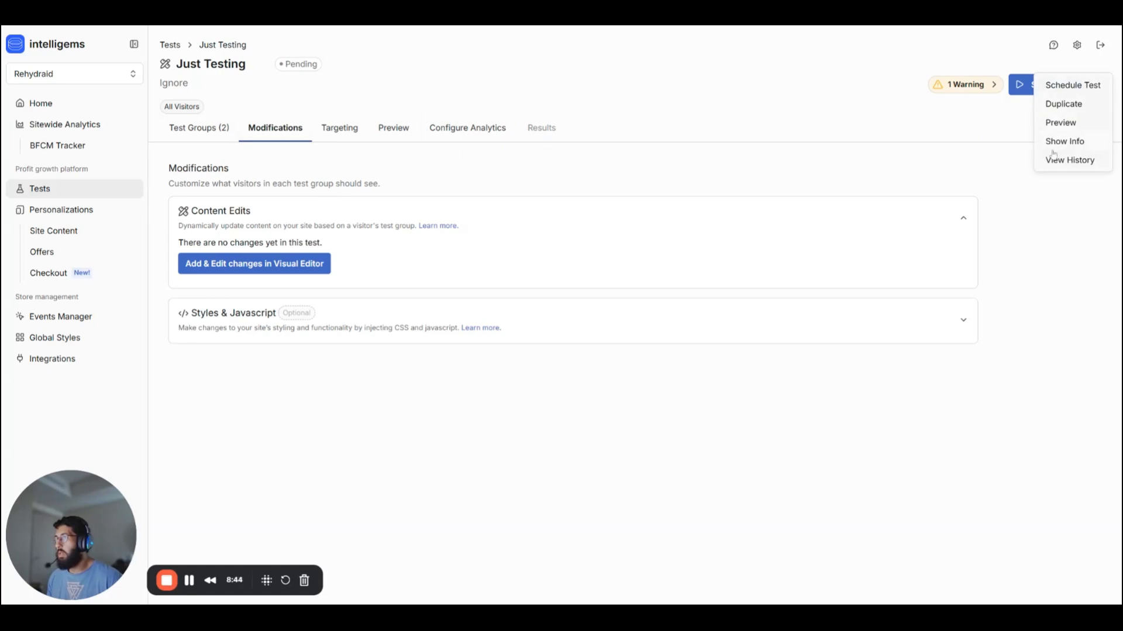
pyautogui.click(1012, 128)
pyautogui.click(1071, 88)
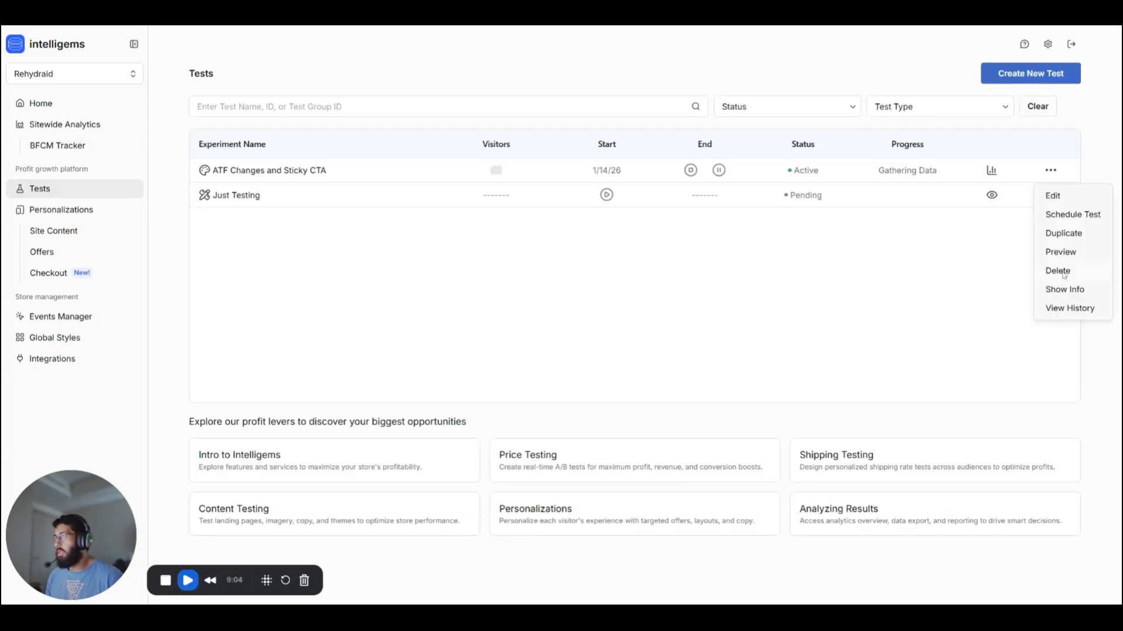
pyautogui.click(1063, 275)
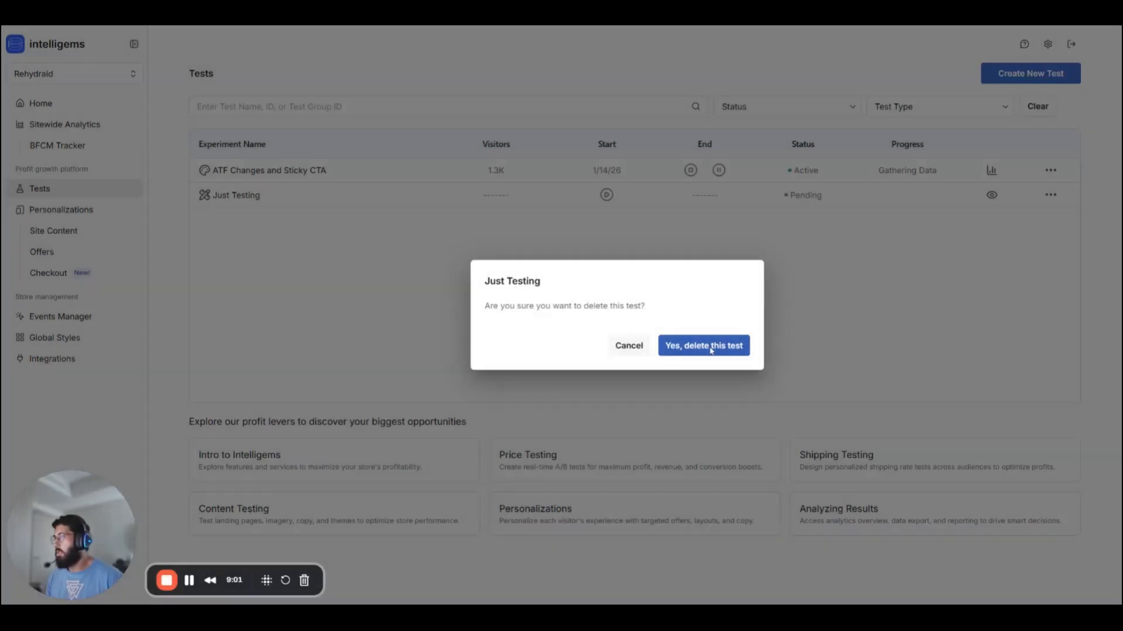
pyautogui.click(711, 349)
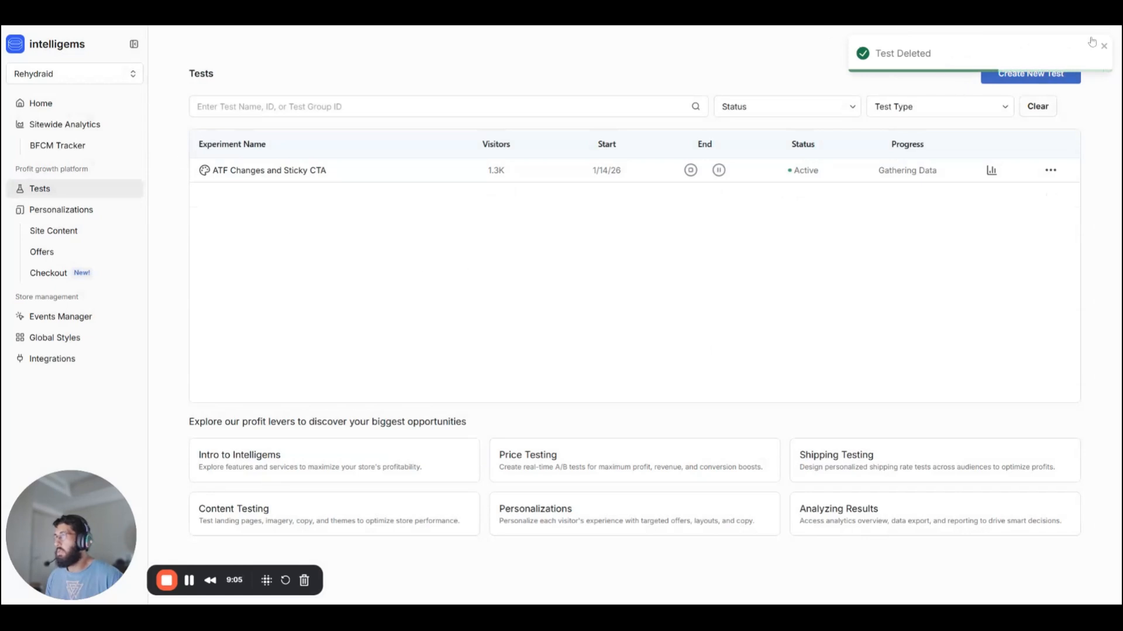
# - Create a Theme test named "Just Testing 2" with the description "Ignore this"
pyautogui.click(1061, 79)
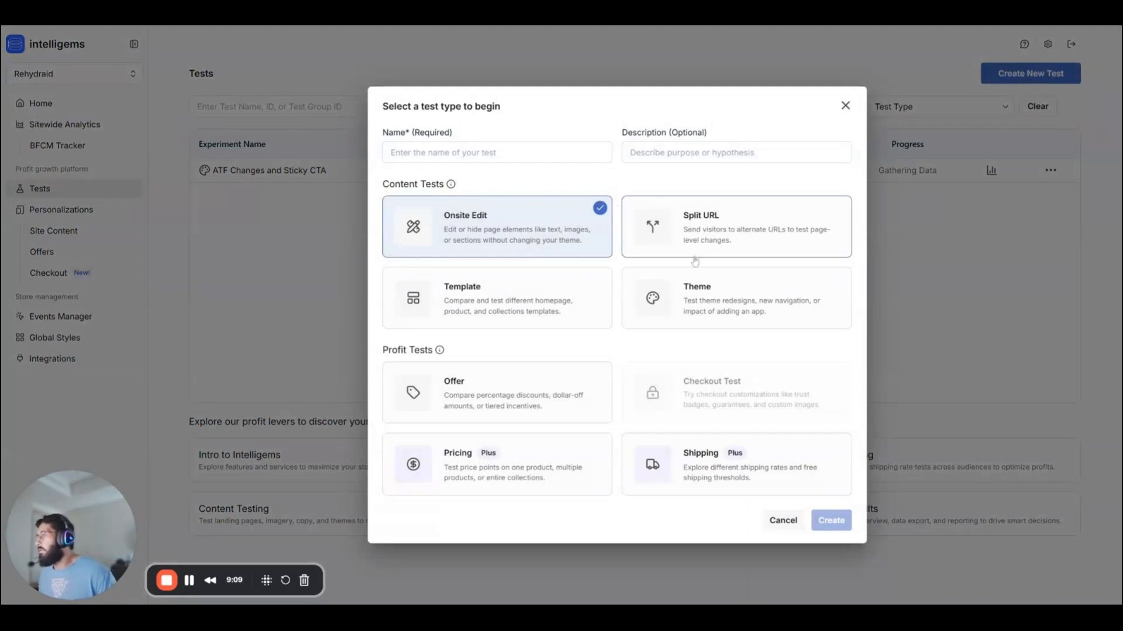
pyautogui.click(711, 305)
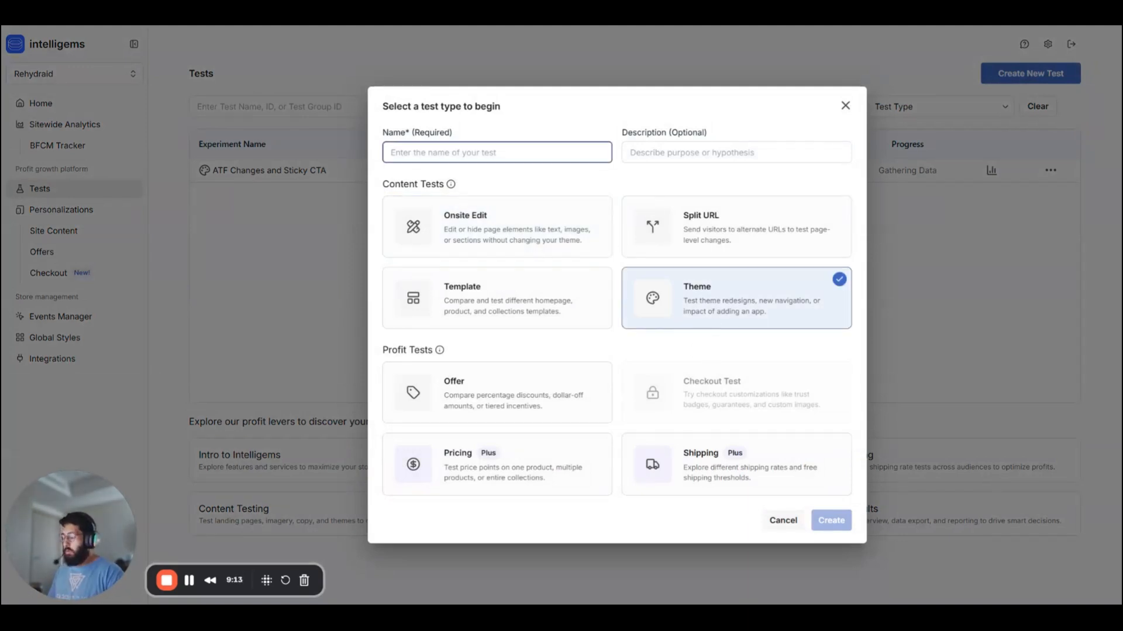
pyautogui.write('Just Testi')
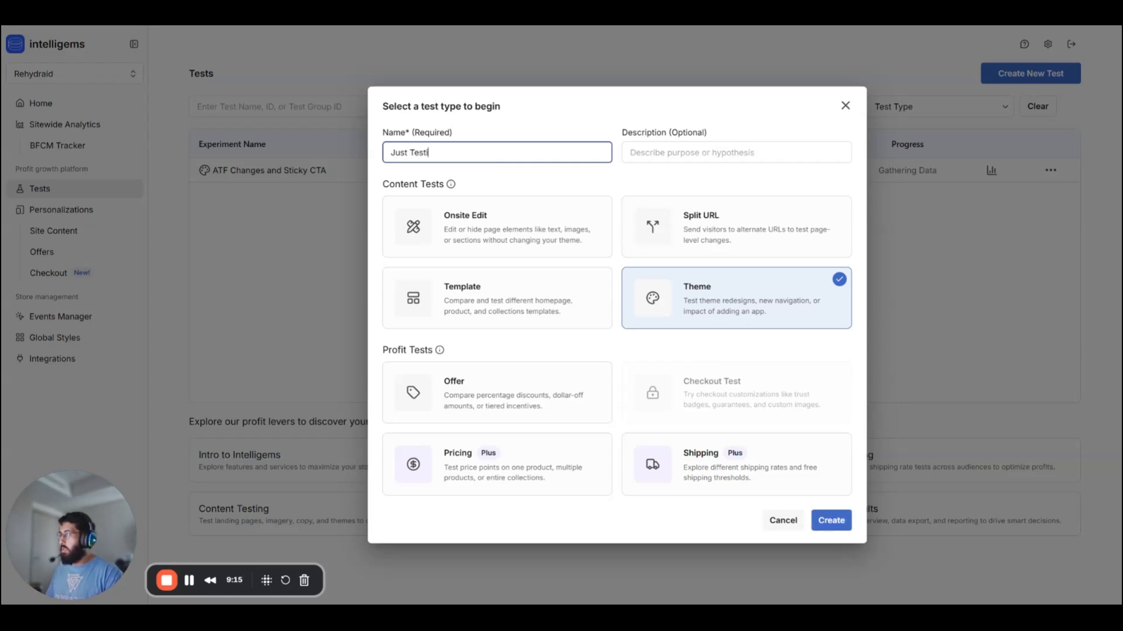
pyautogui.write('ng 2')
pyautogui.press('Tab')
pyautogui.write('I')
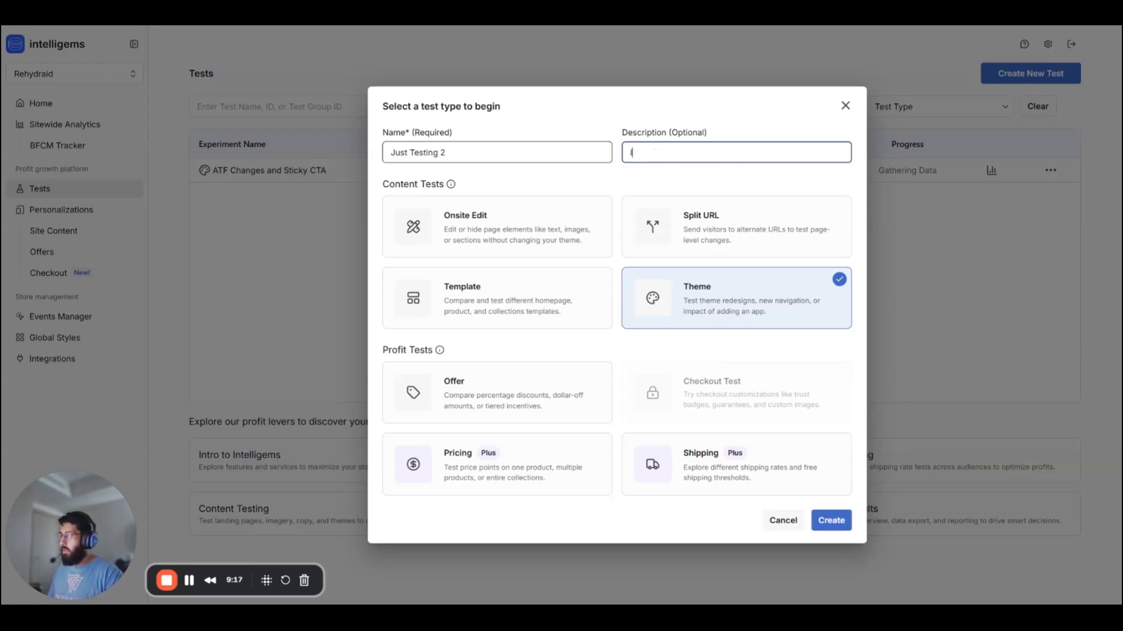
pyautogui.write('gnore this')
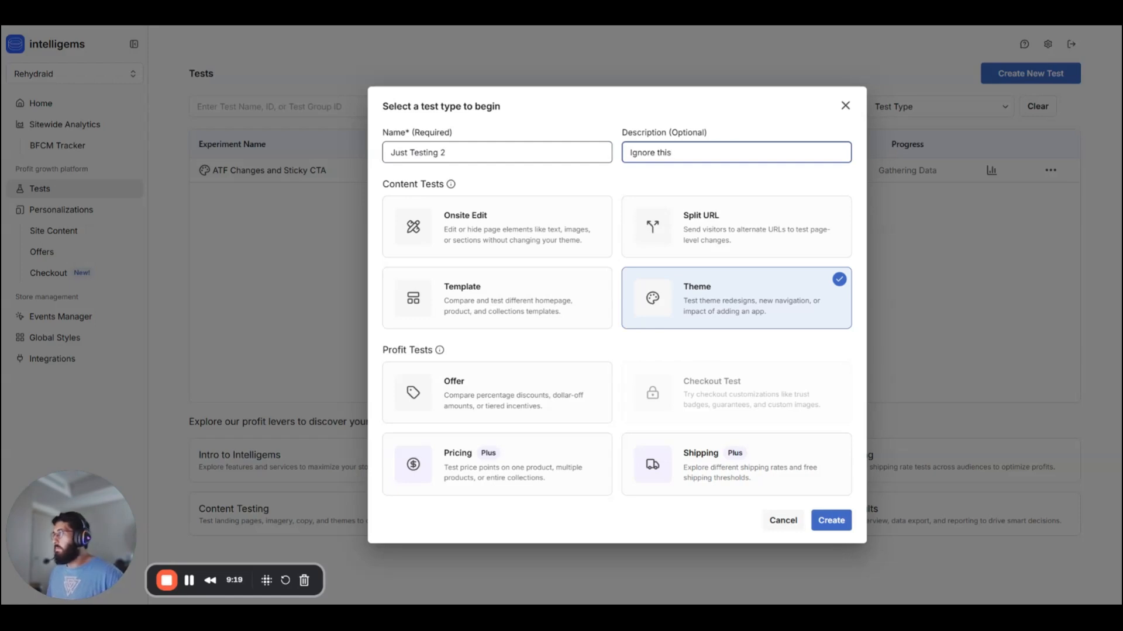
pyautogui.click(830, 528)
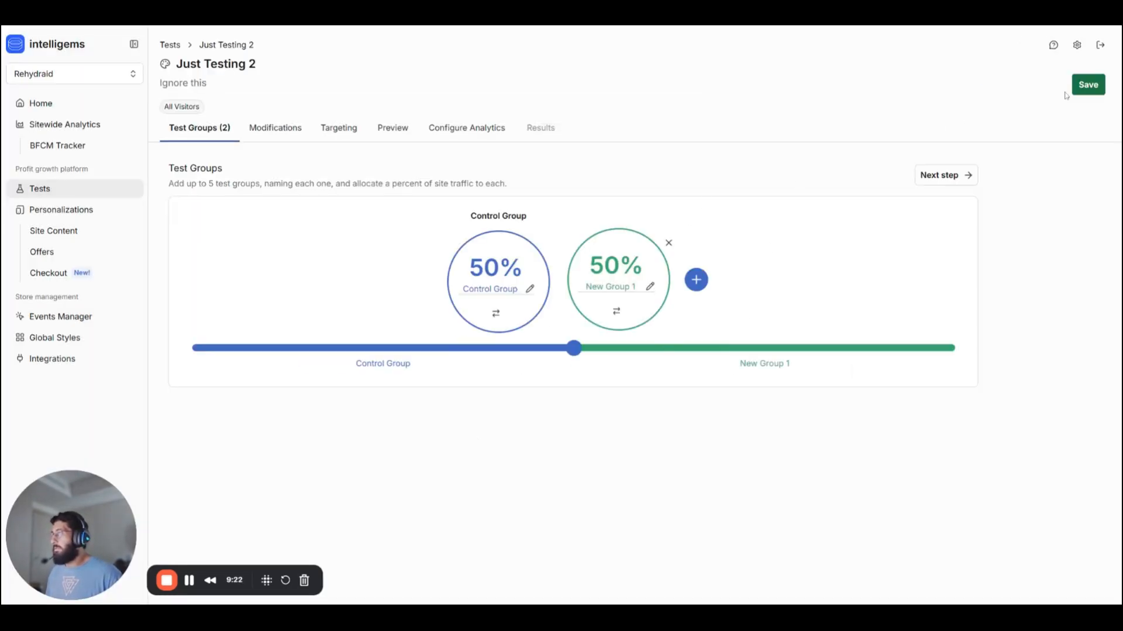
# - Proceed to the test's modifications and assign the rehydraid/main theme to the Control Group
pyautogui.click(966, 178)
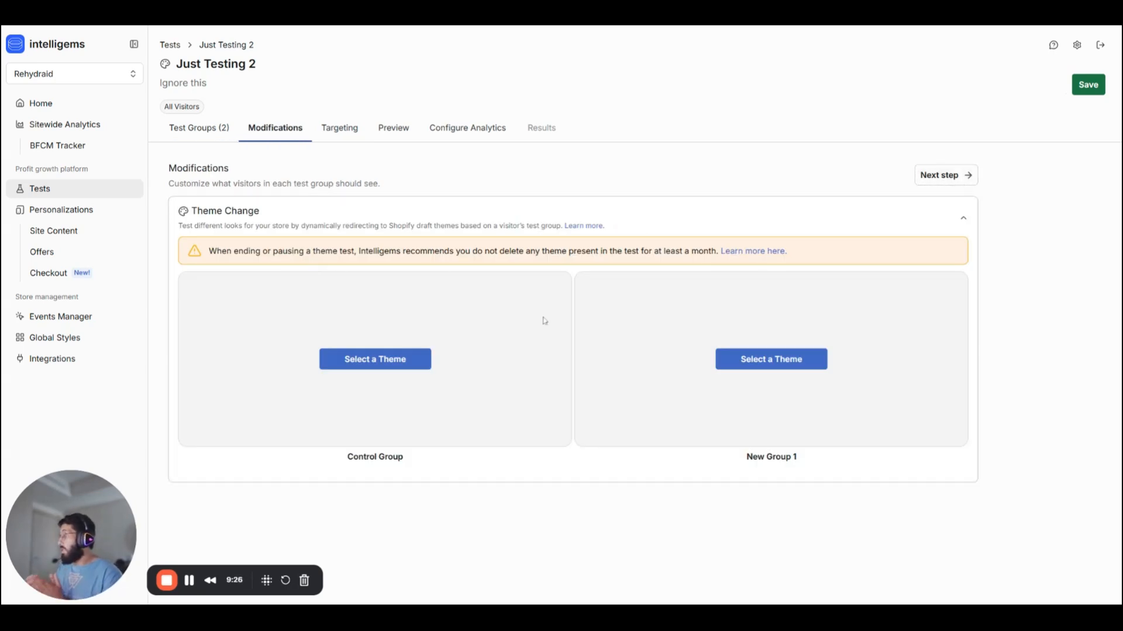
pyautogui.click(371, 363)
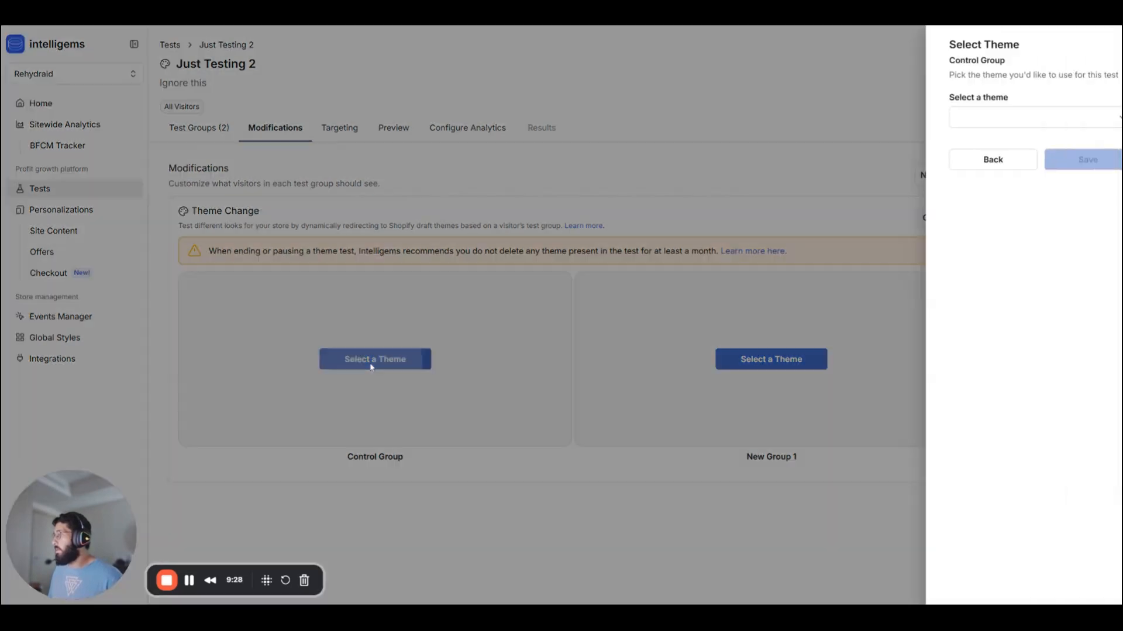
pyautogui.click(988, 117)
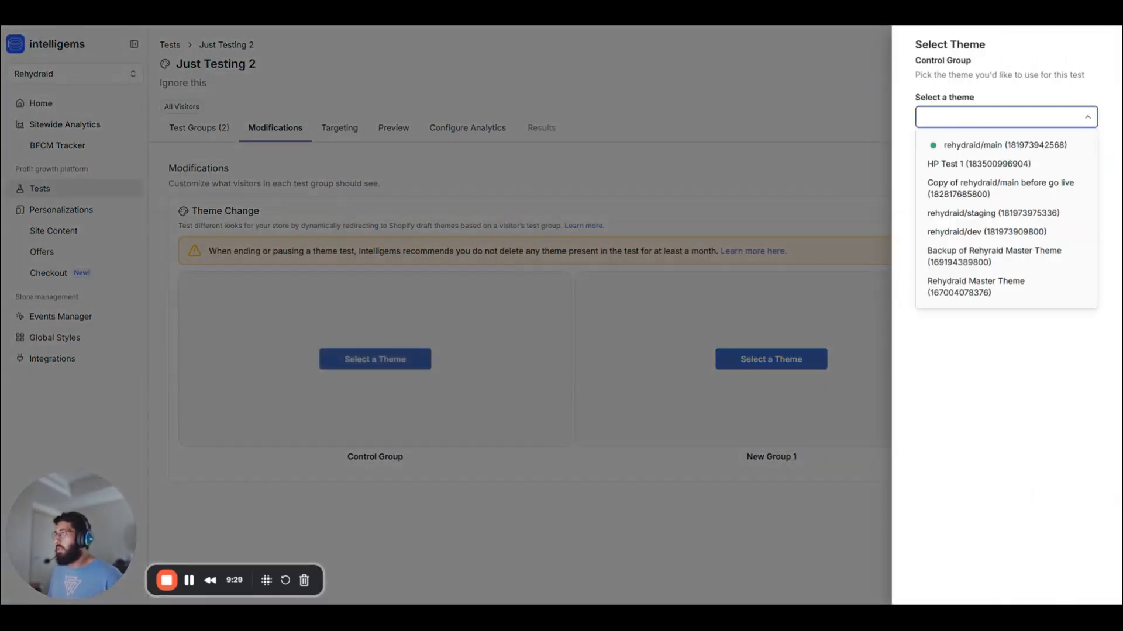
pyautogui.click(943, 147)
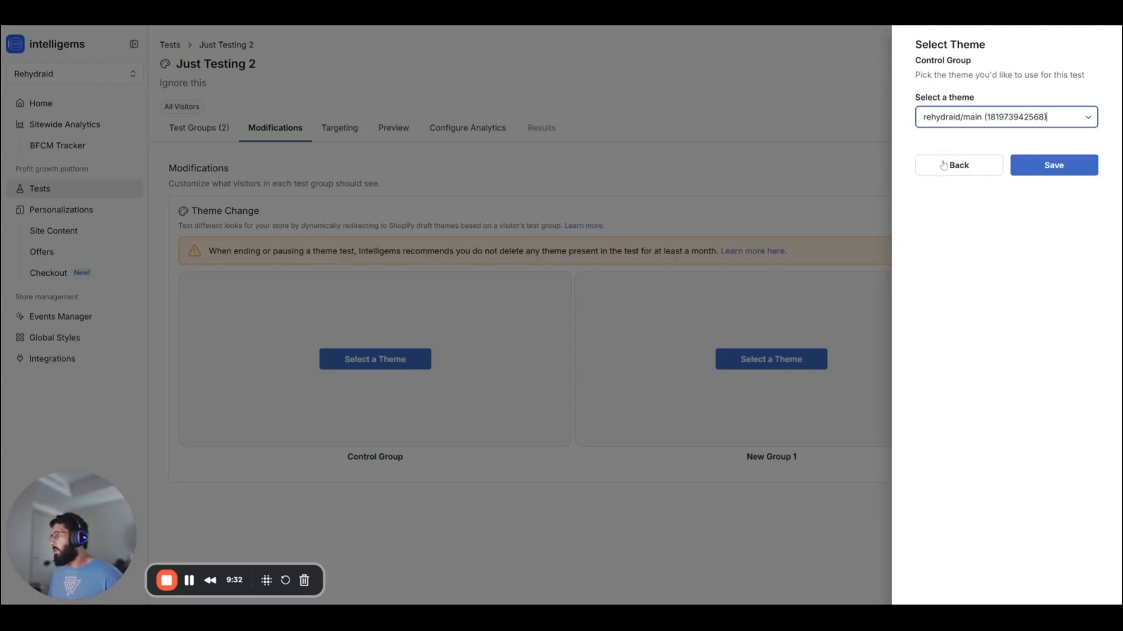
pyautogui.click(1050, 166)
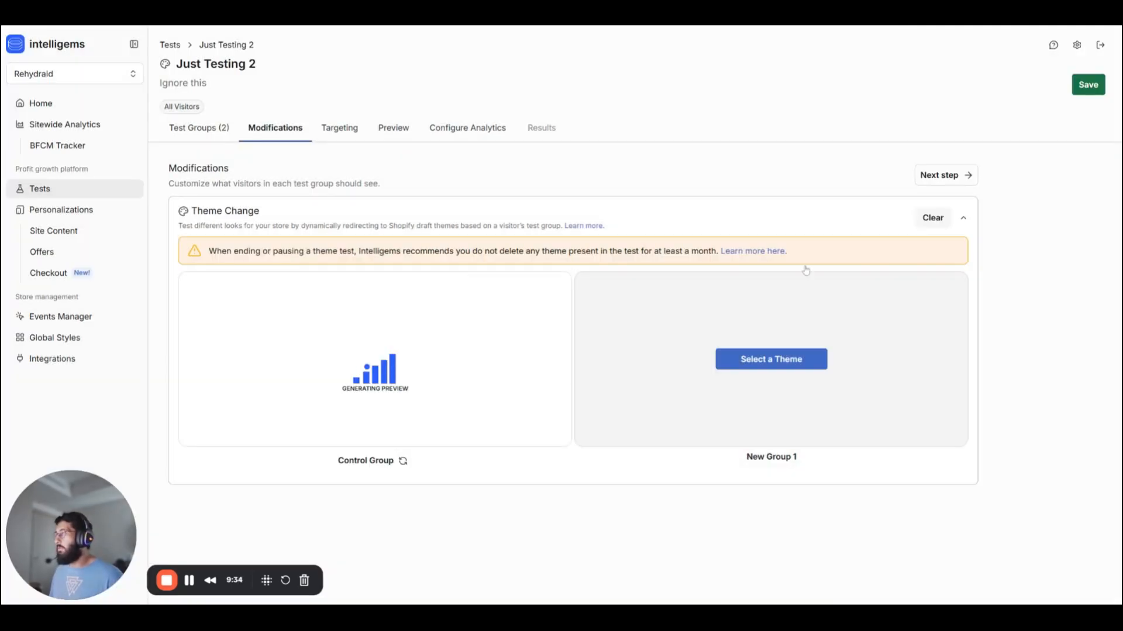
# - Assign the rehydraid/staging theme to New Group 1
pyautogui.click(778, 359)
pyautogui.click(959, 121)
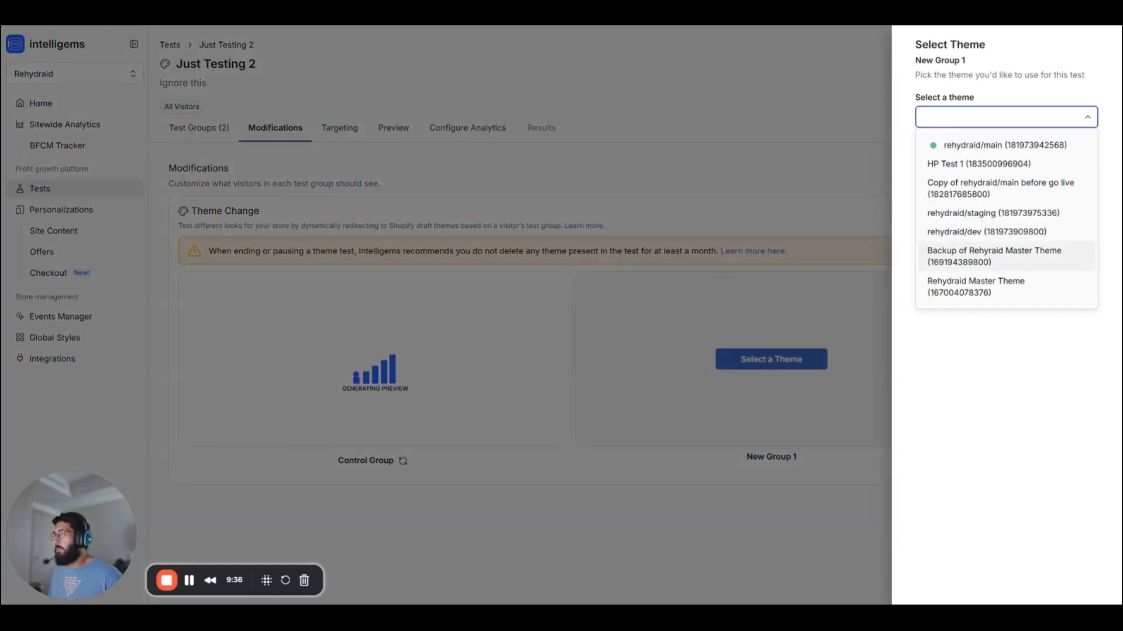
pyautogui.click(982, 213)
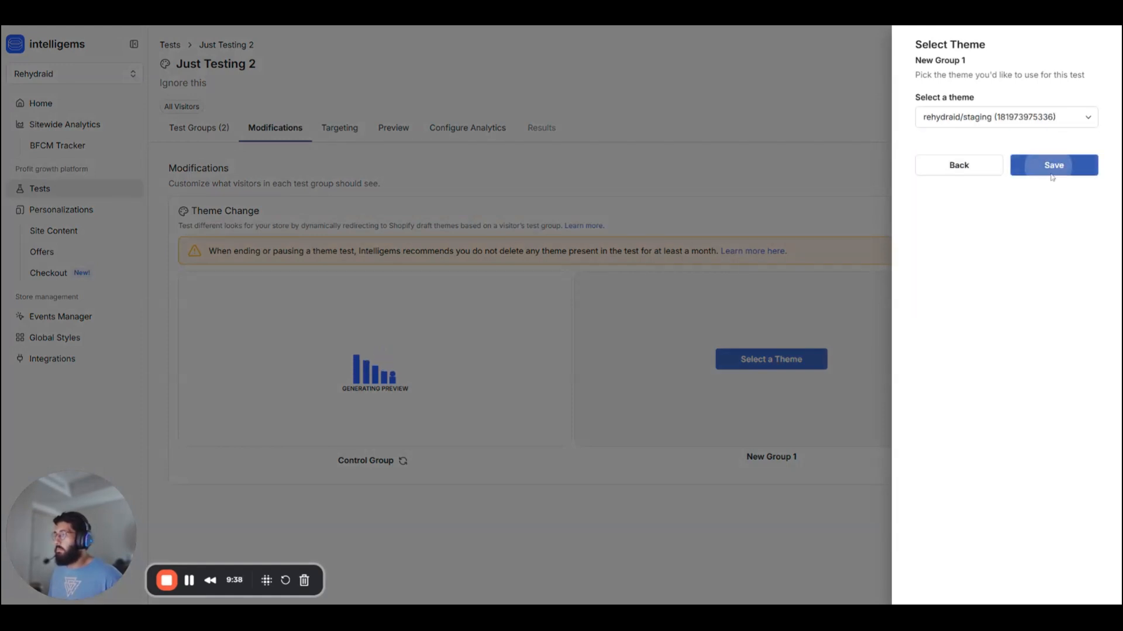
pyautogui.click(1050, 166)
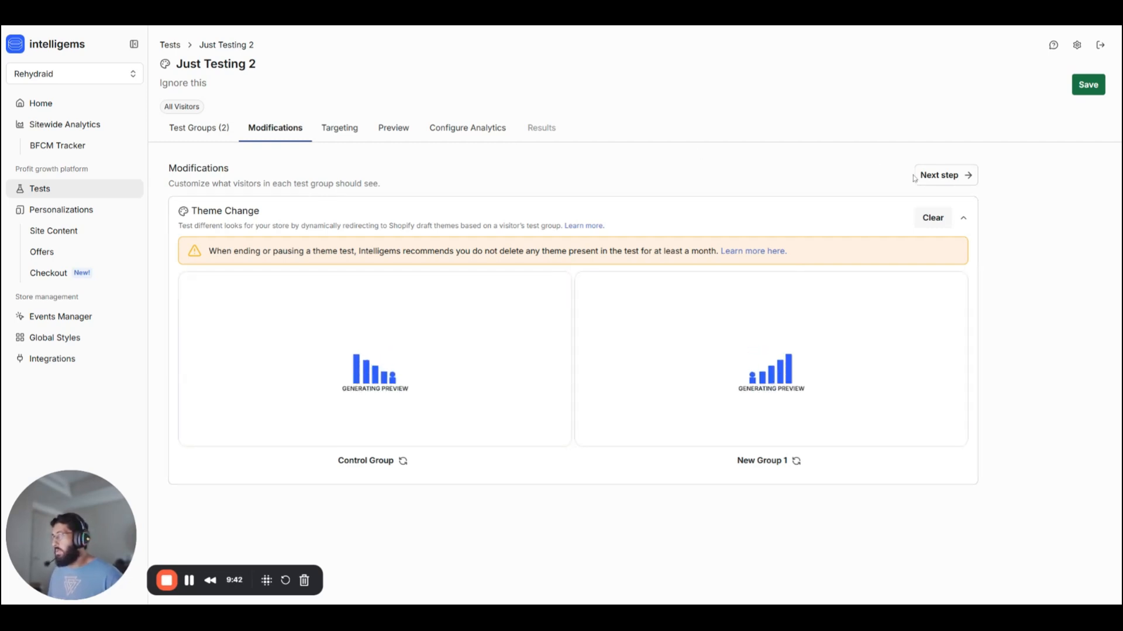
# - Proceed to the test's targeting, try limiting the source sites to Google, and restore All Sources
pyautogui.click(936, 176)
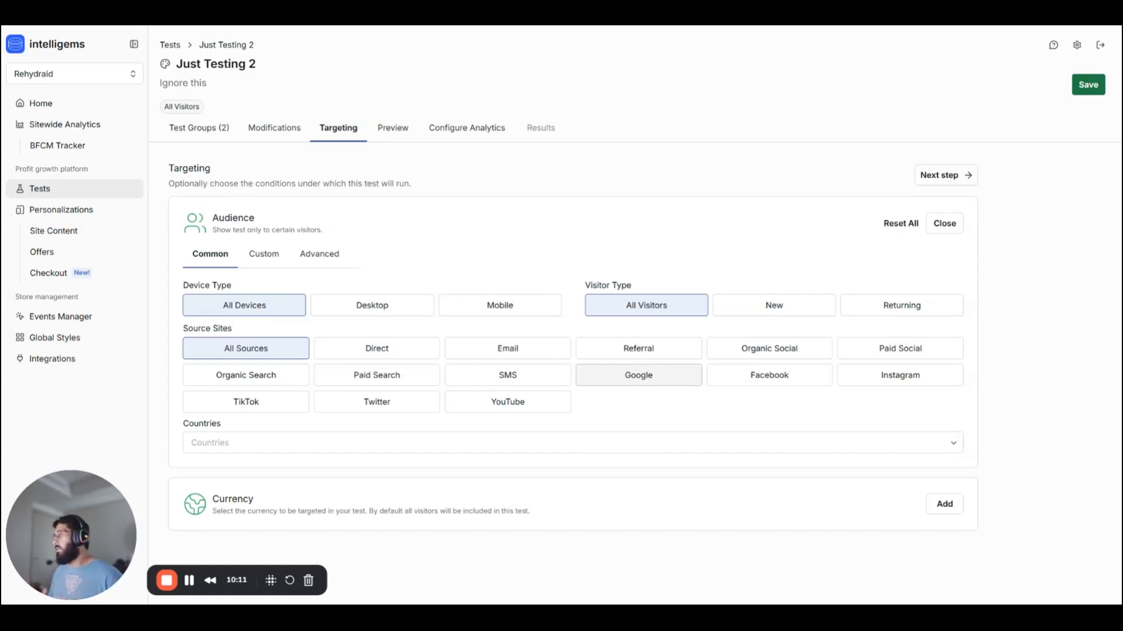
pyautogui.click(653, 381)
pyautogui.click(638, 383)
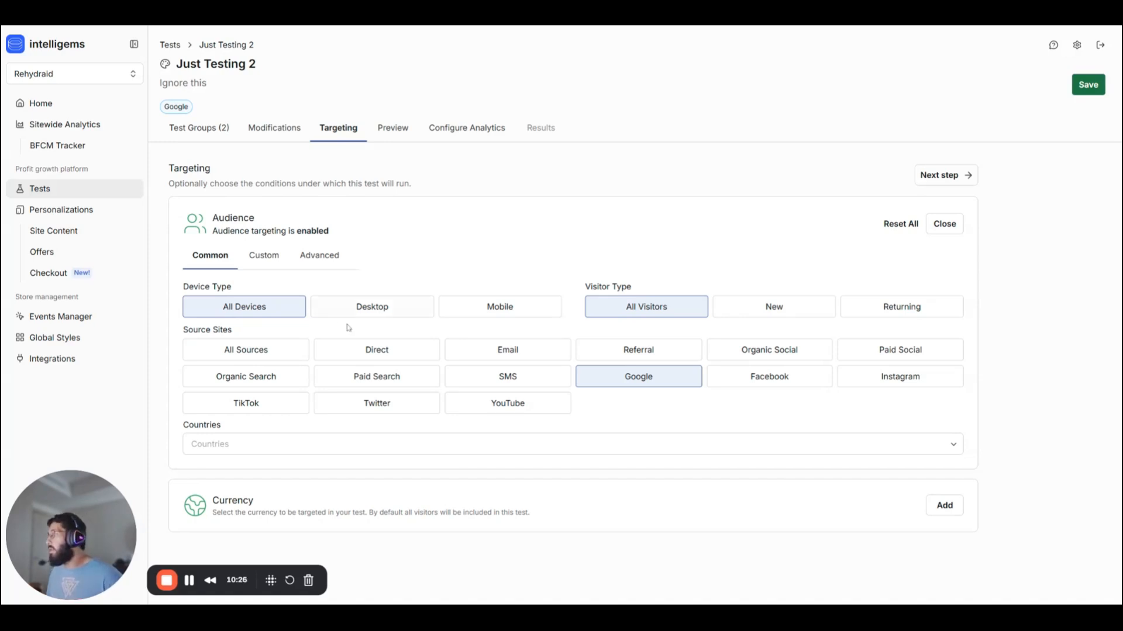
pyautogui.click(298, 350)
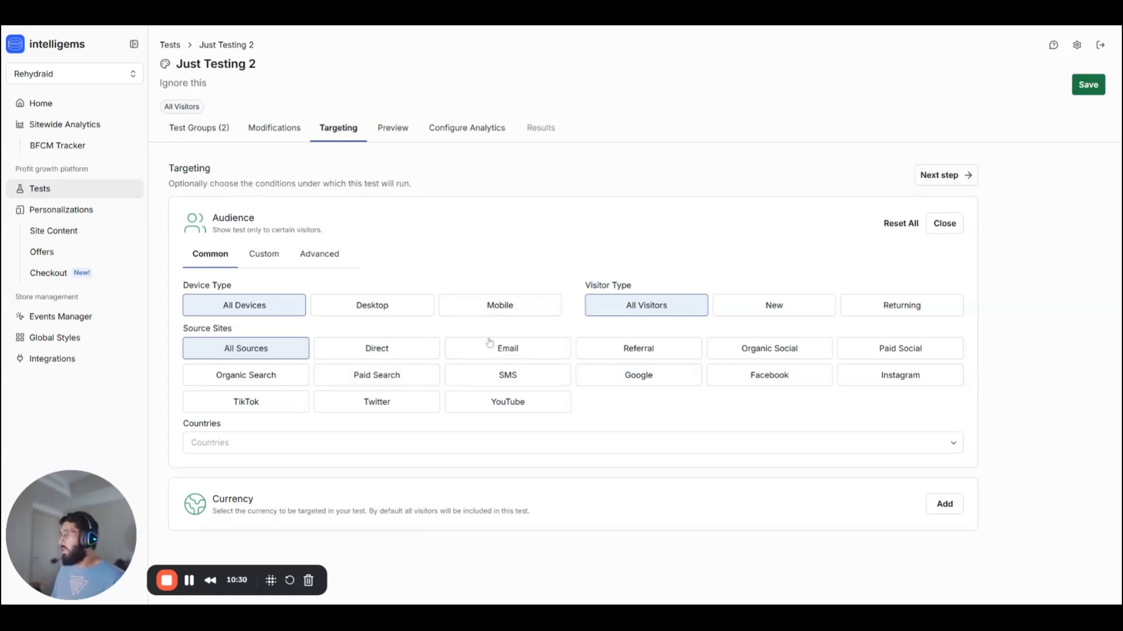
# - Try targeting Mobile devices and New visitors in turn, restoring All Devices and All Visitors after each
pyautogui.click(499, 314)
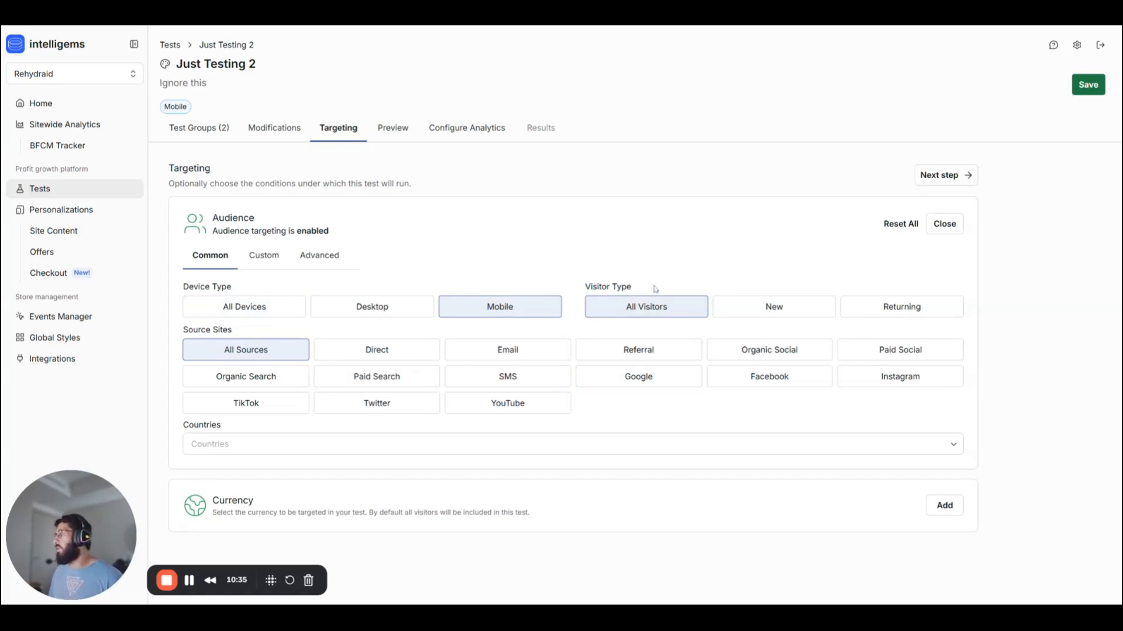
pyautogui.click(282, 316)
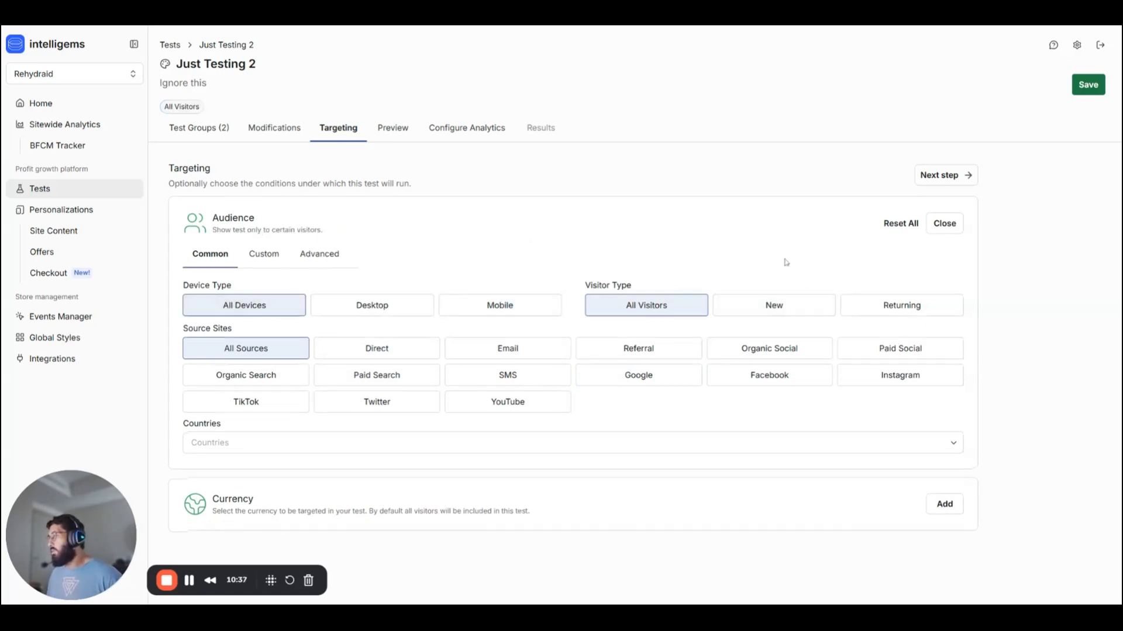
pyautogui.moveTo(586, 286); pyautogui.dragTo(640, 286)
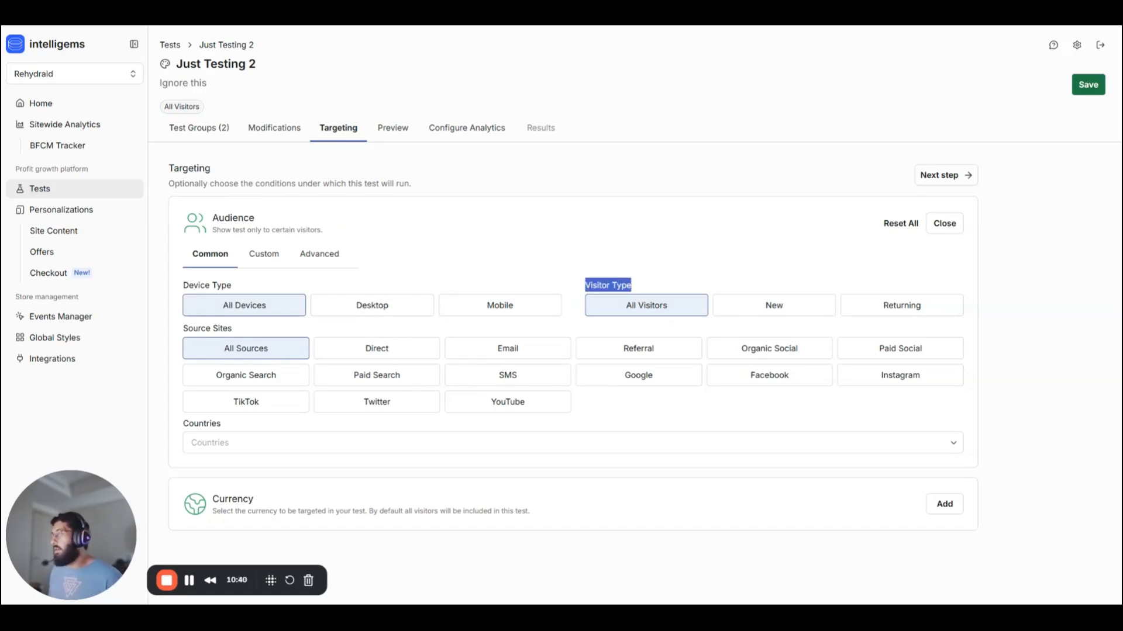
pyautogui.click(783, 272)
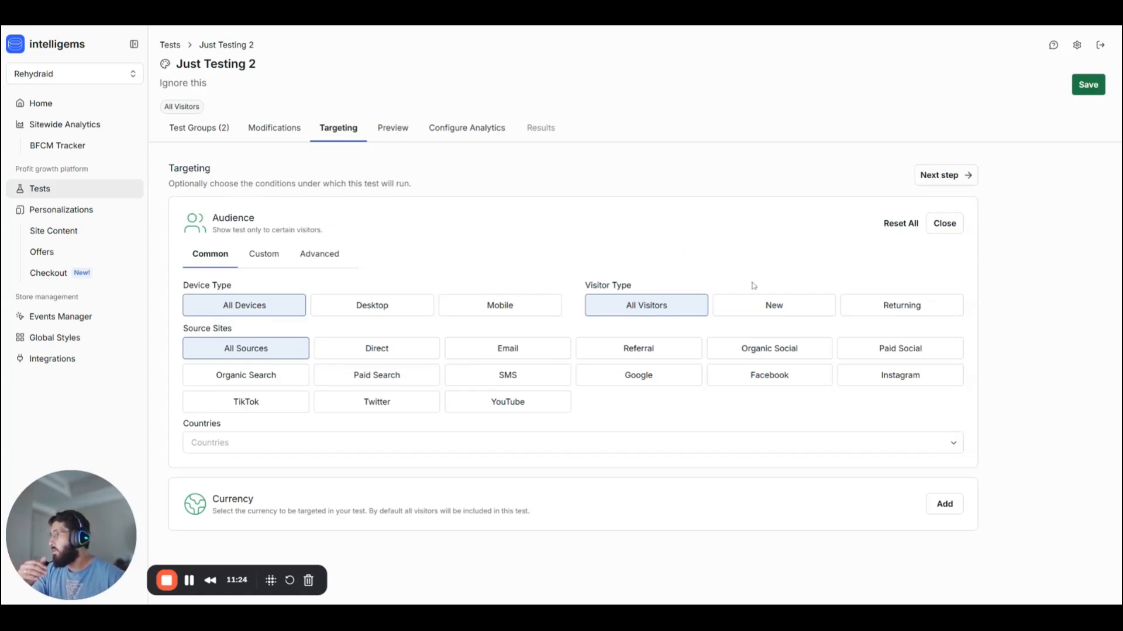
pyautogui.click(794, 316)
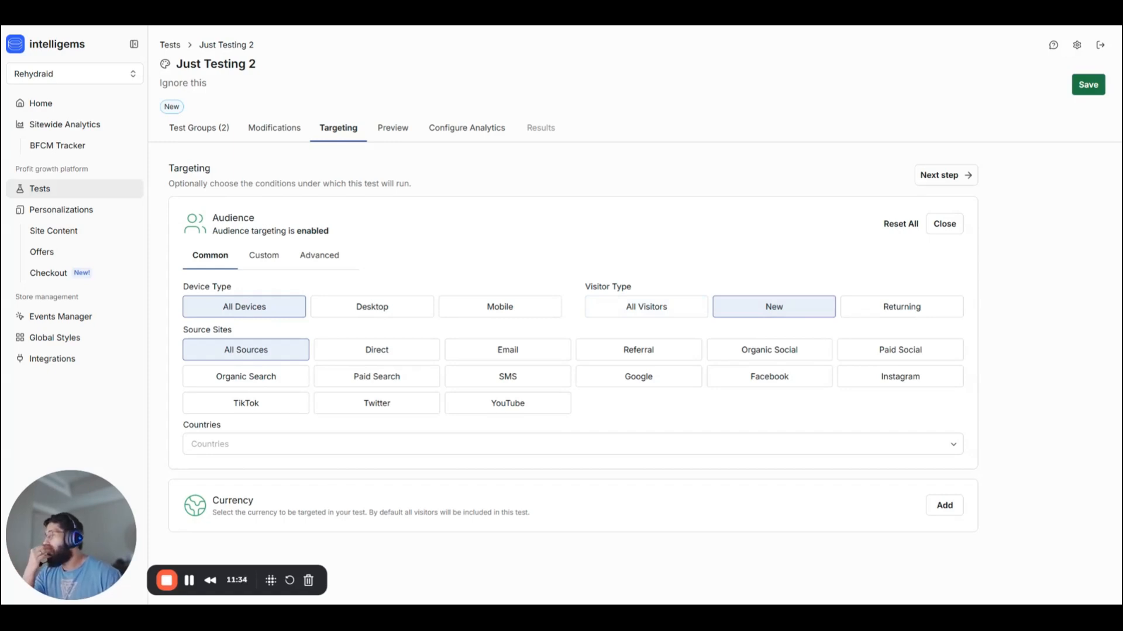
pyautogui.click(666, 299)
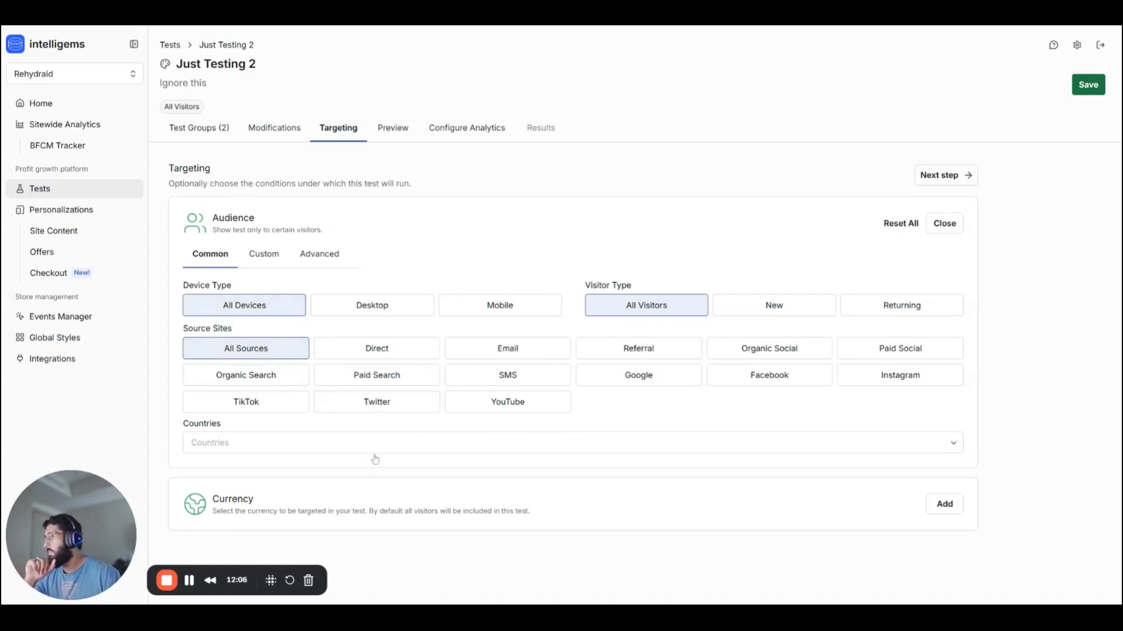
# - View the test's preview page and review the key metrics, custom metrics and conversion measurement options in its analytics configuration
pyautogui.click(932, 182)
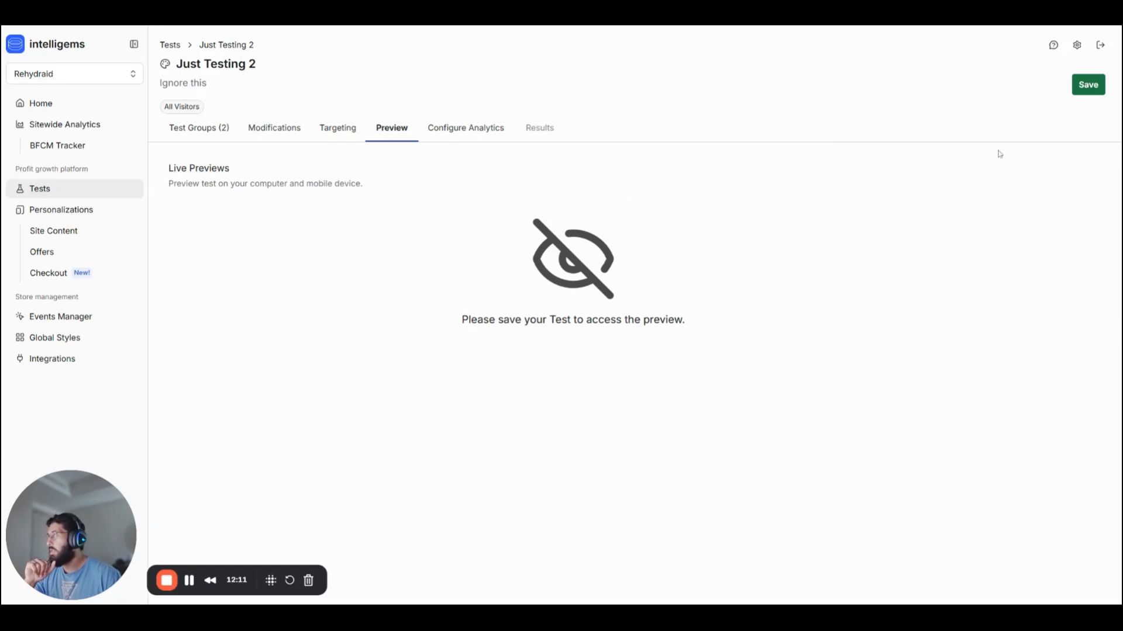
pyautogui.click(487, 134)
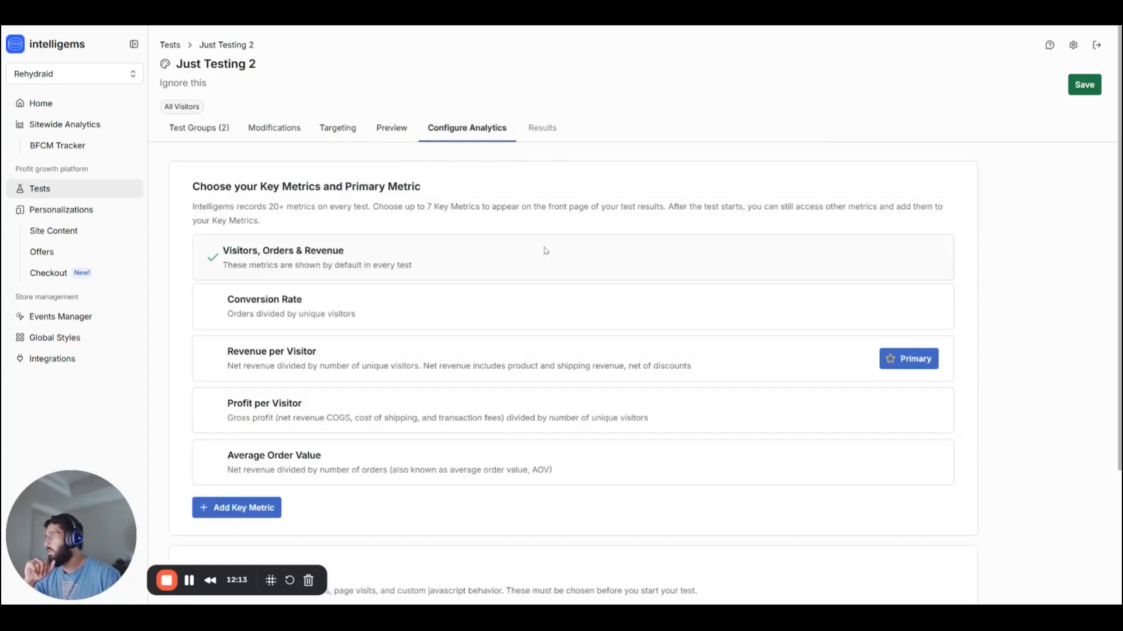
pyautogui.scroll(-3, 450, 371)
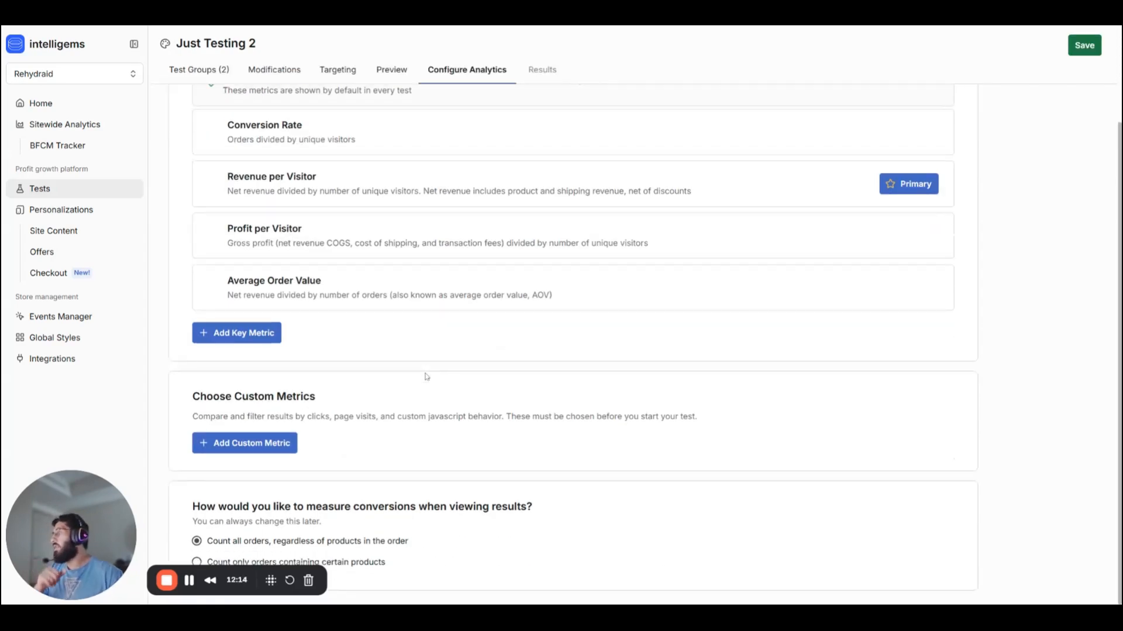
pyautogui.scroll(3, 426, 376)
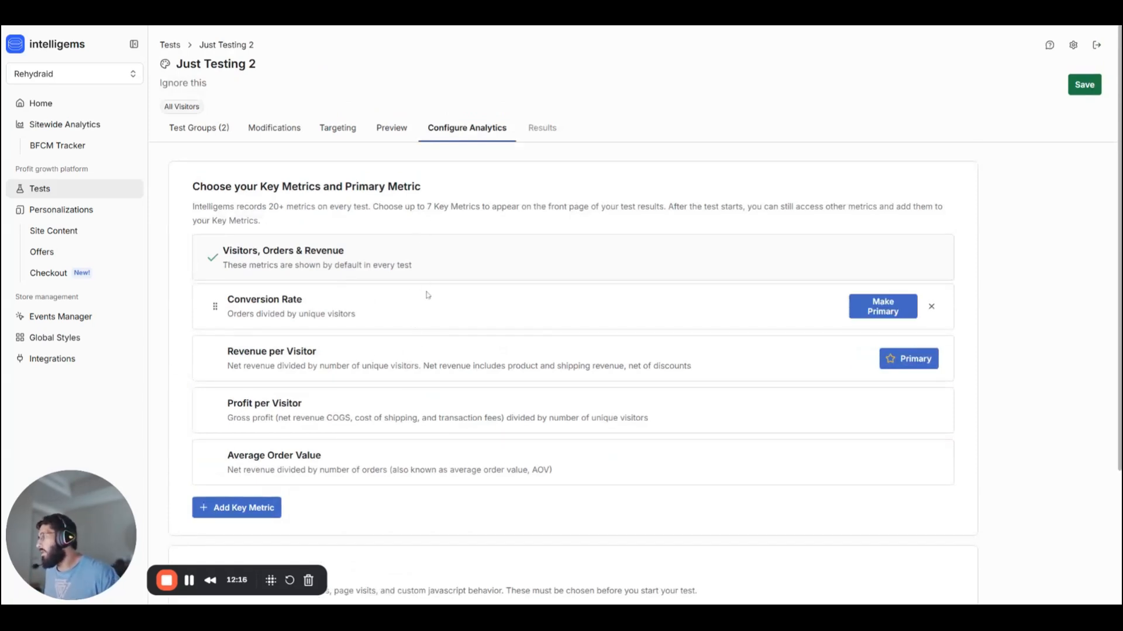
pyautogui.scroll(-3, 526, 304)
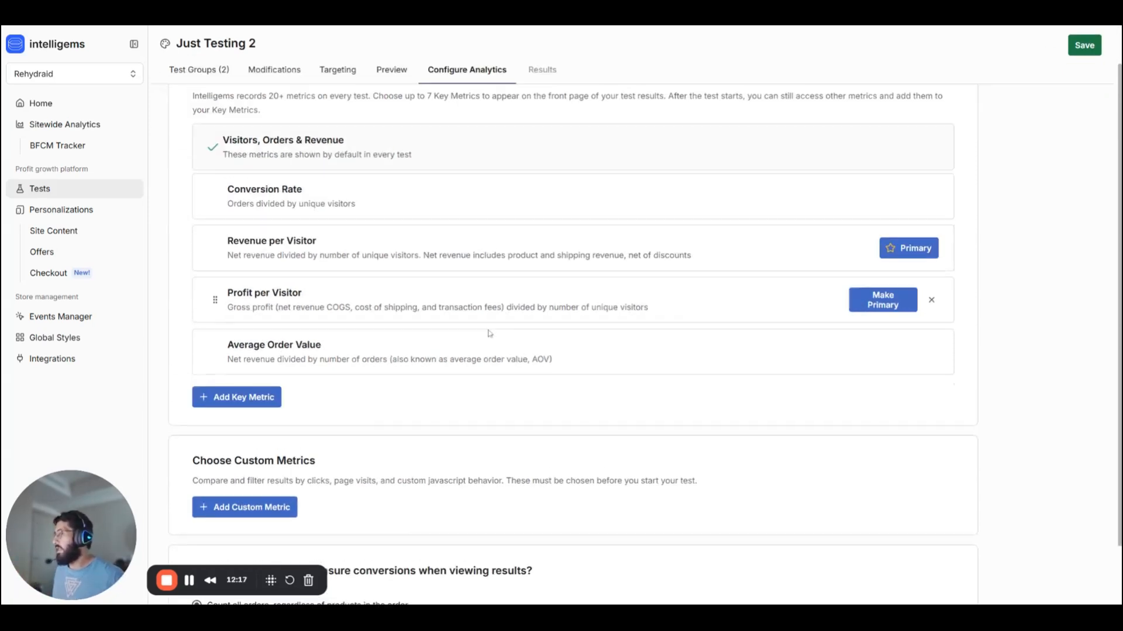
pyautogui.scroll(3, 877, 292)
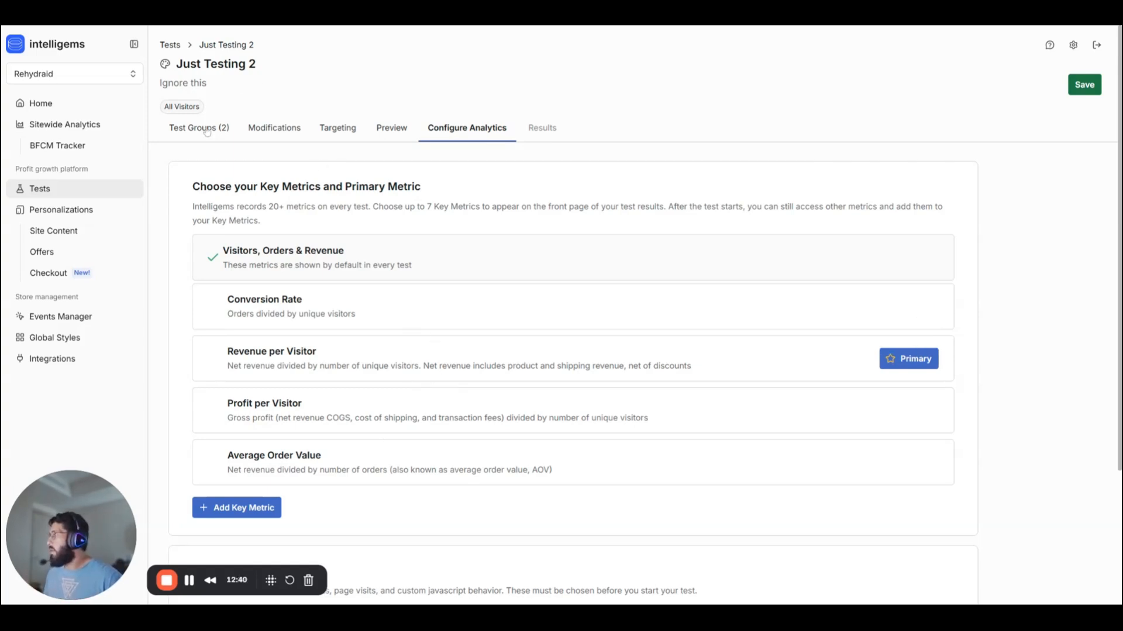
# - Return to the tests list, discarding the unsaved "Just Testing 2" test
pyautogui.click(94, 195)
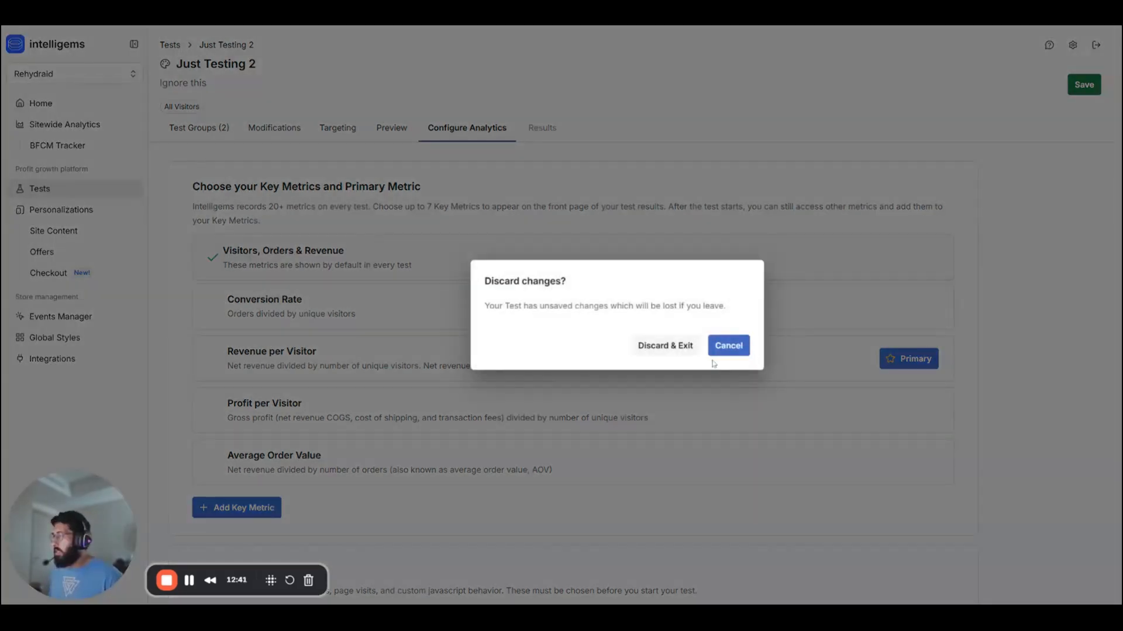
pyautogui.click(674, 348)
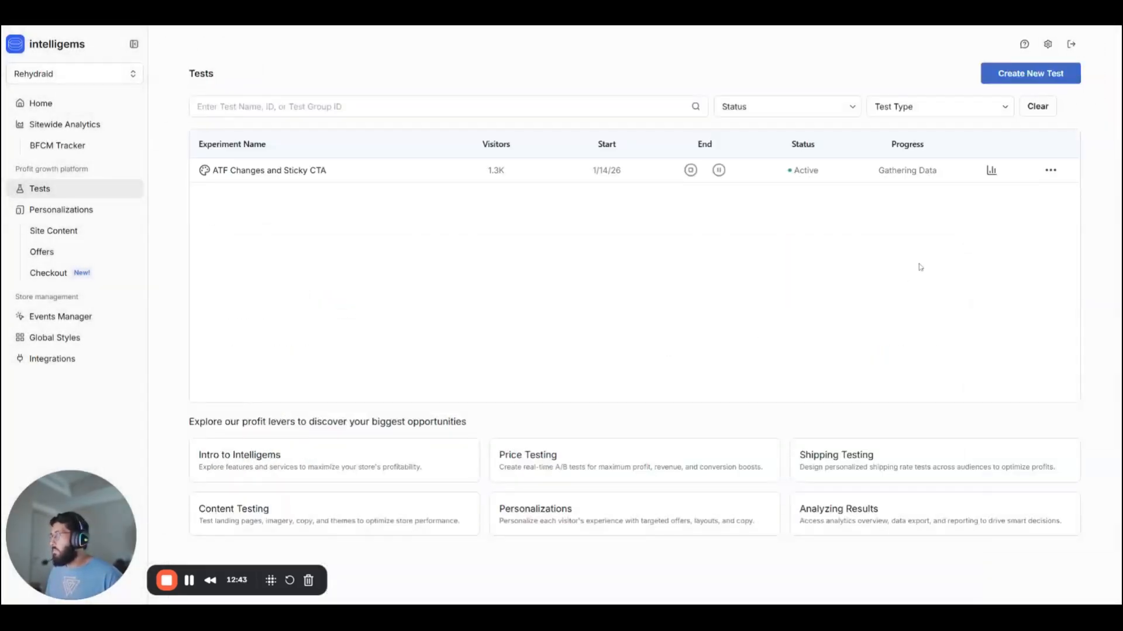